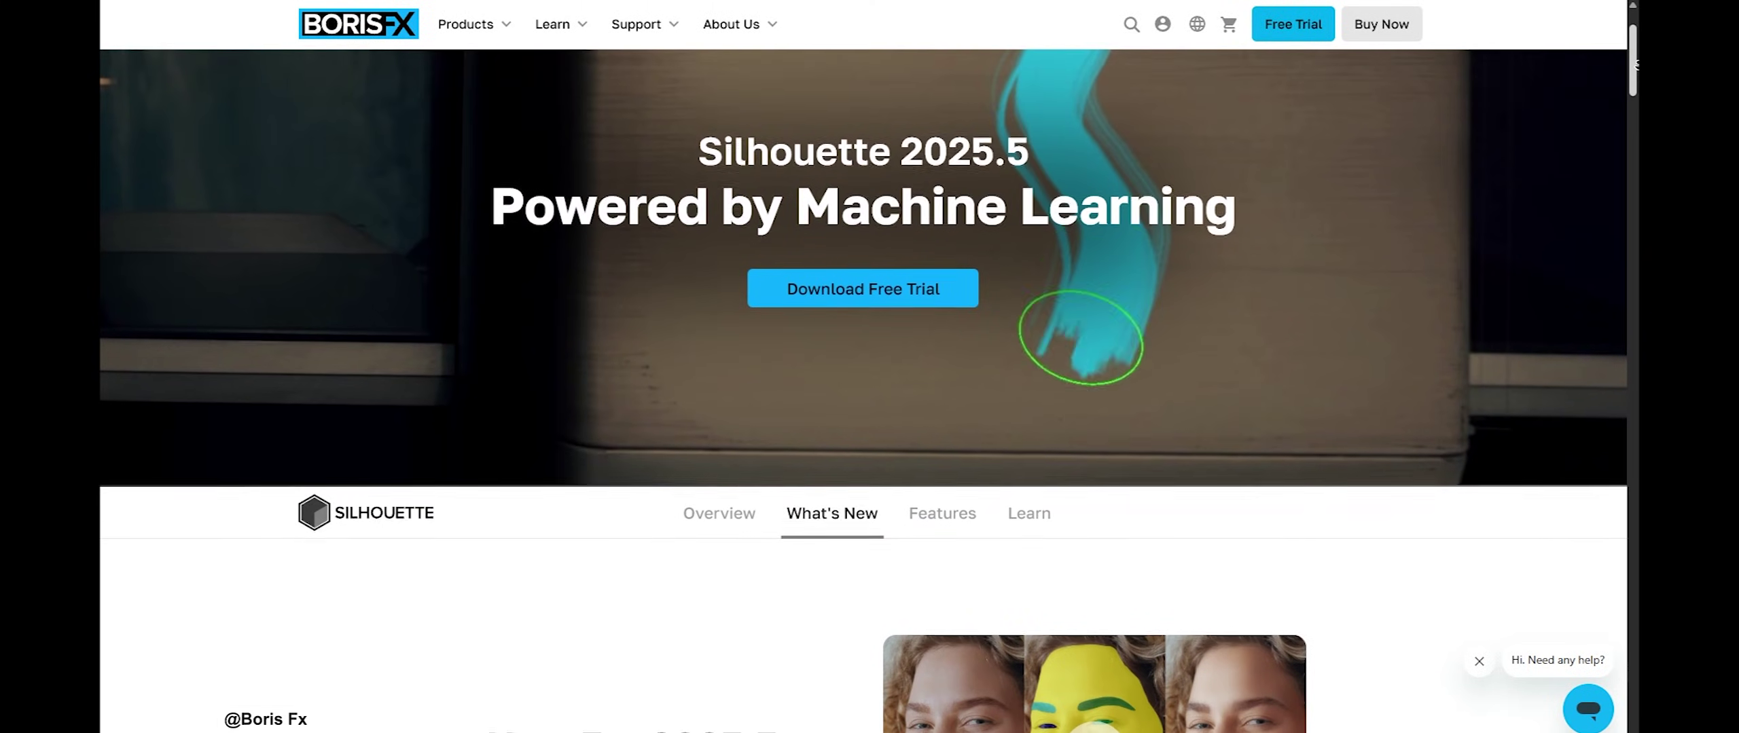
Scroll down the Silhouette page to the New For 2025.5 section and its What's New video
scroll(862, 380, down, 3)
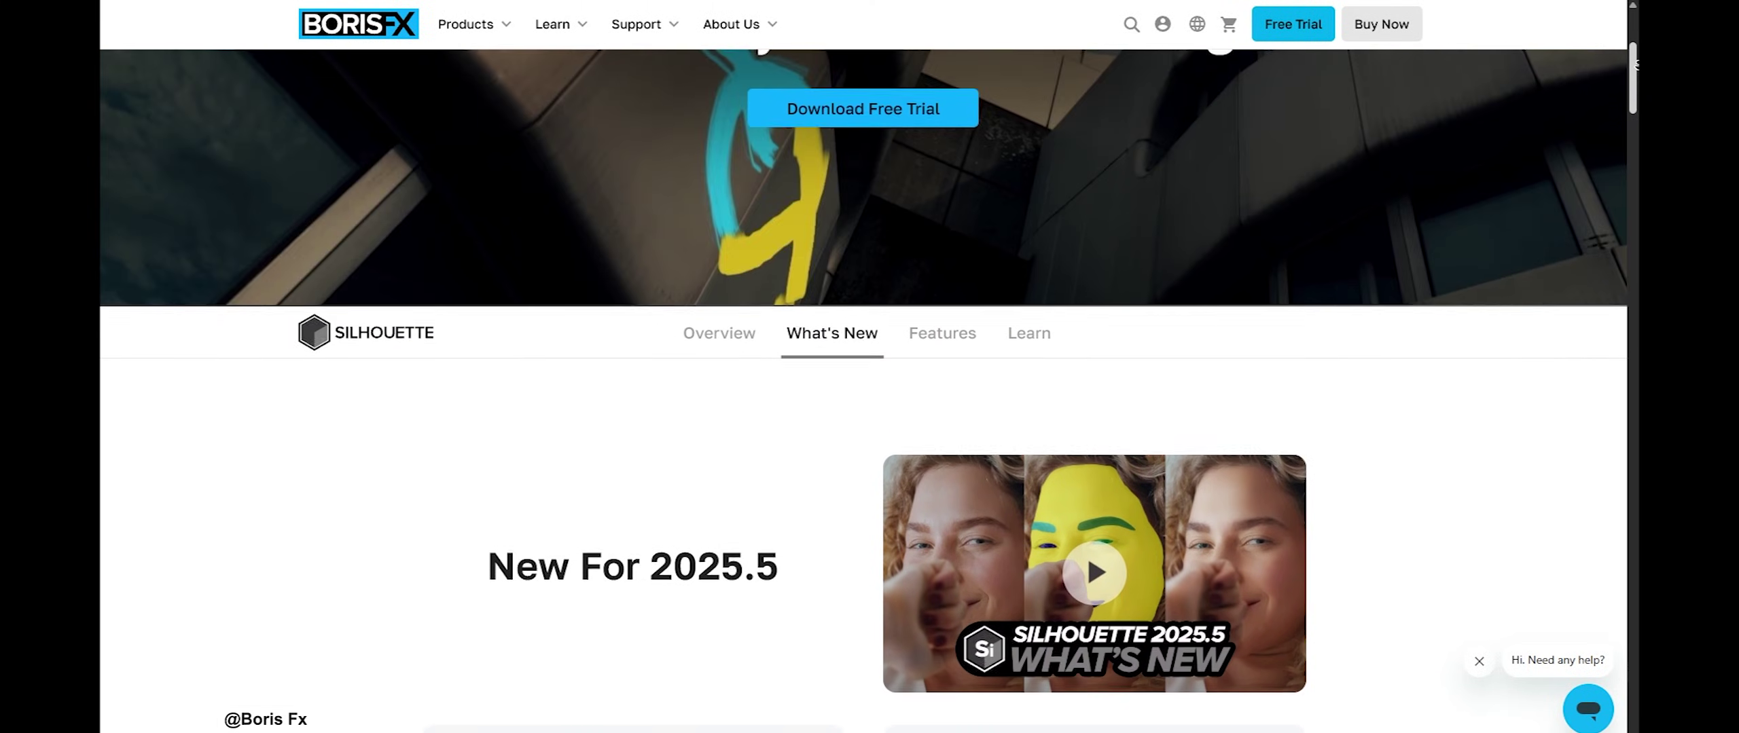
scroll(863, 381, down, 3)
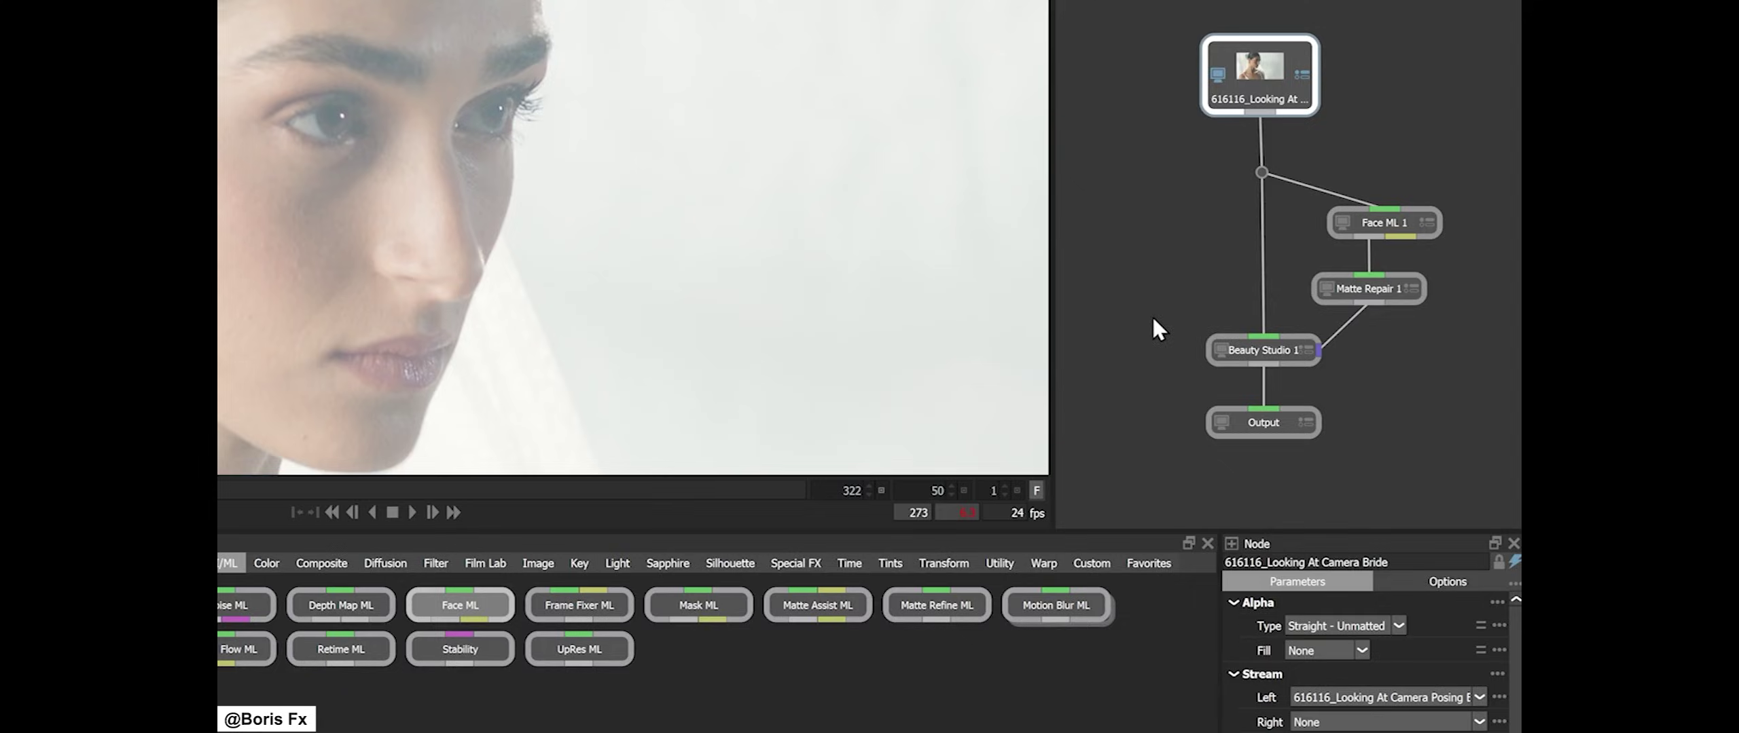
Step through Face ML 1, Matte Repair 1 and Beauty Studio 1 to see the smoothed skin
click(1387, 235)
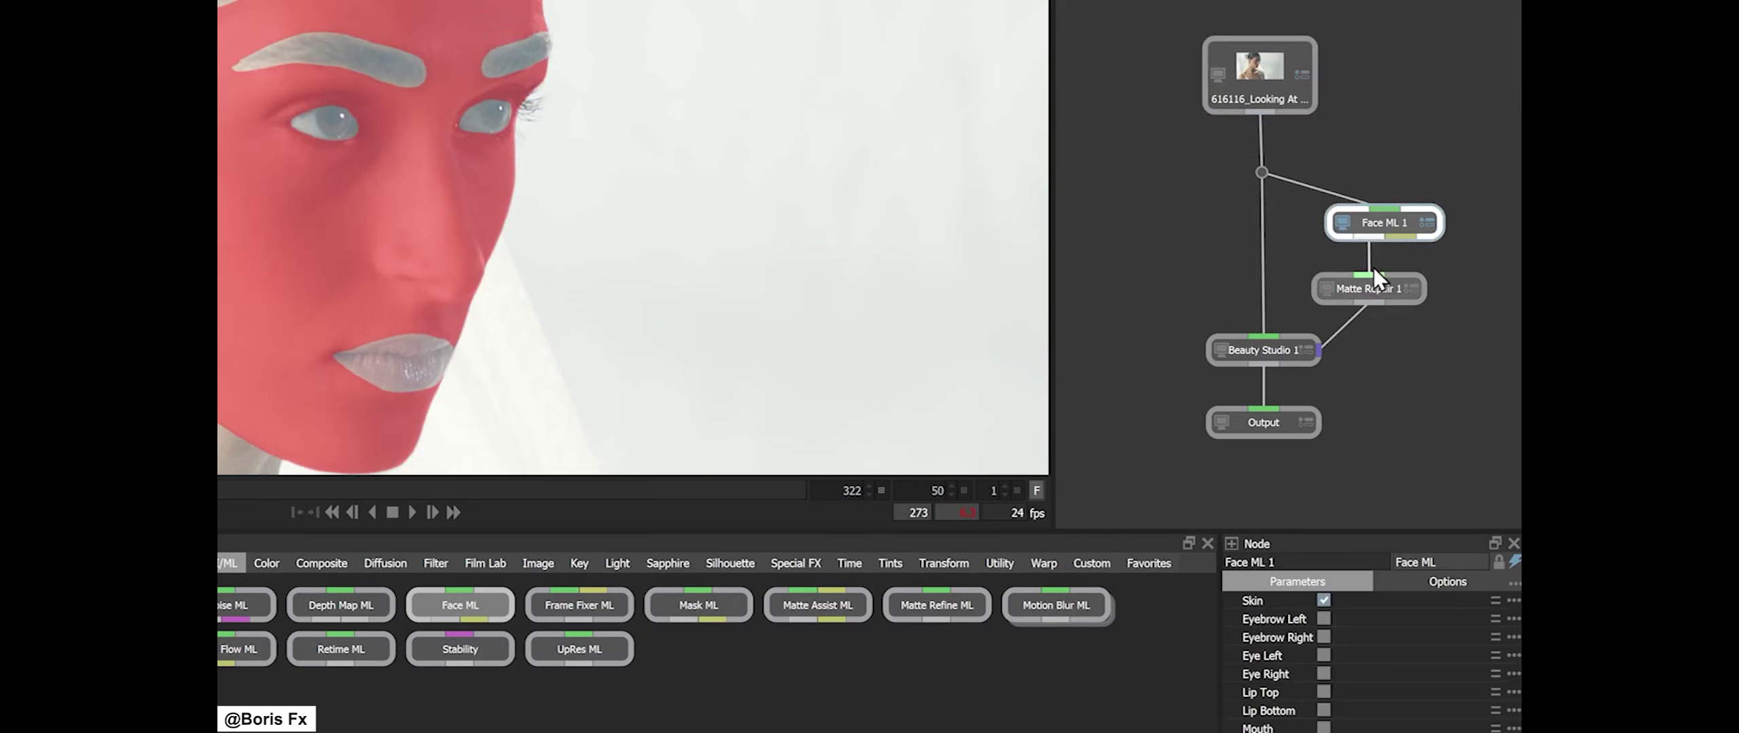
click(1380, 290)
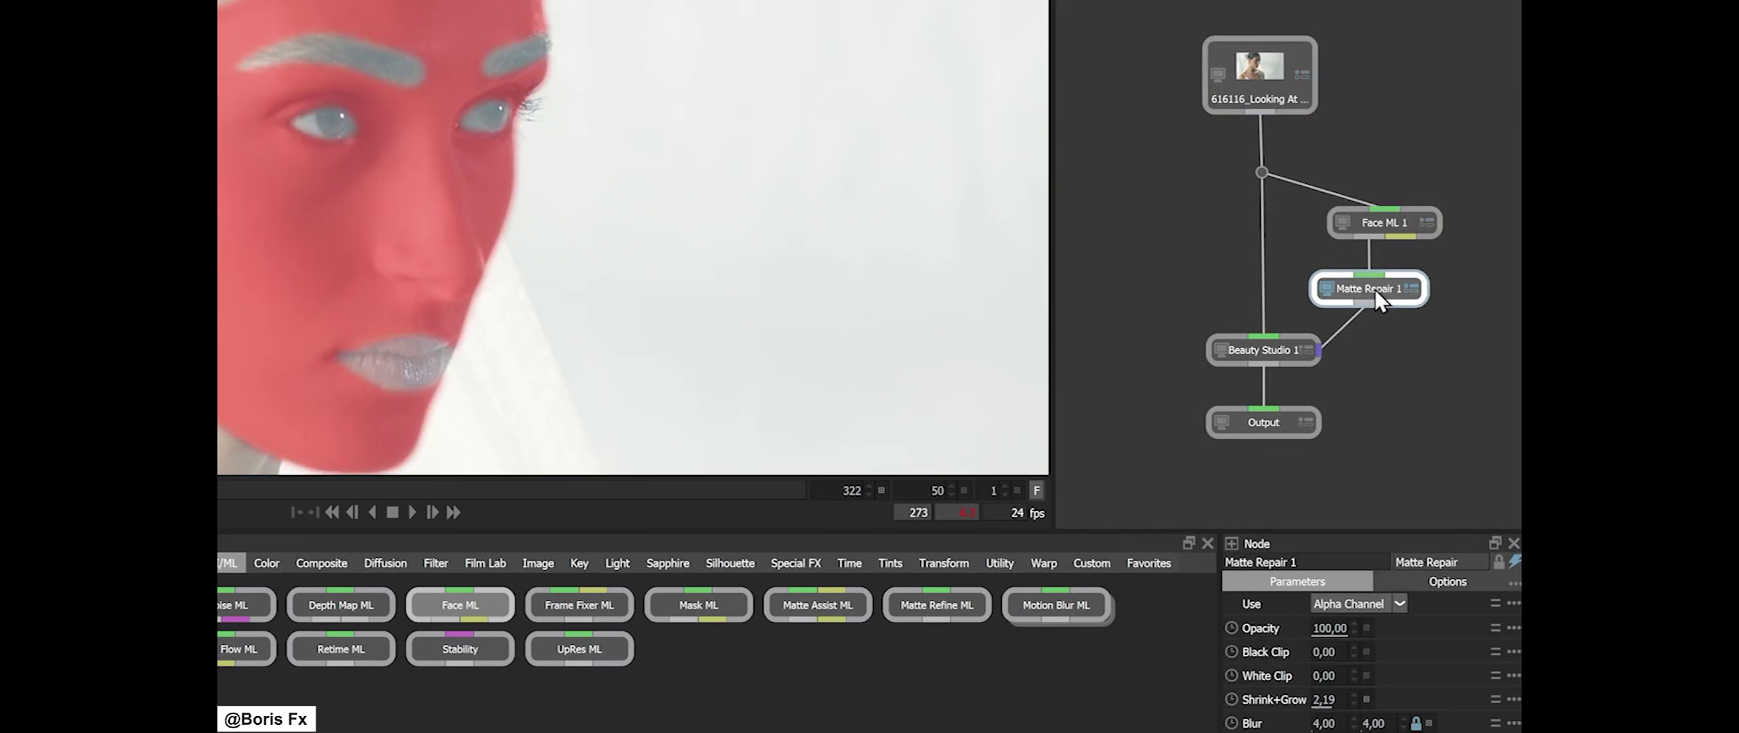
click(1274, 350)
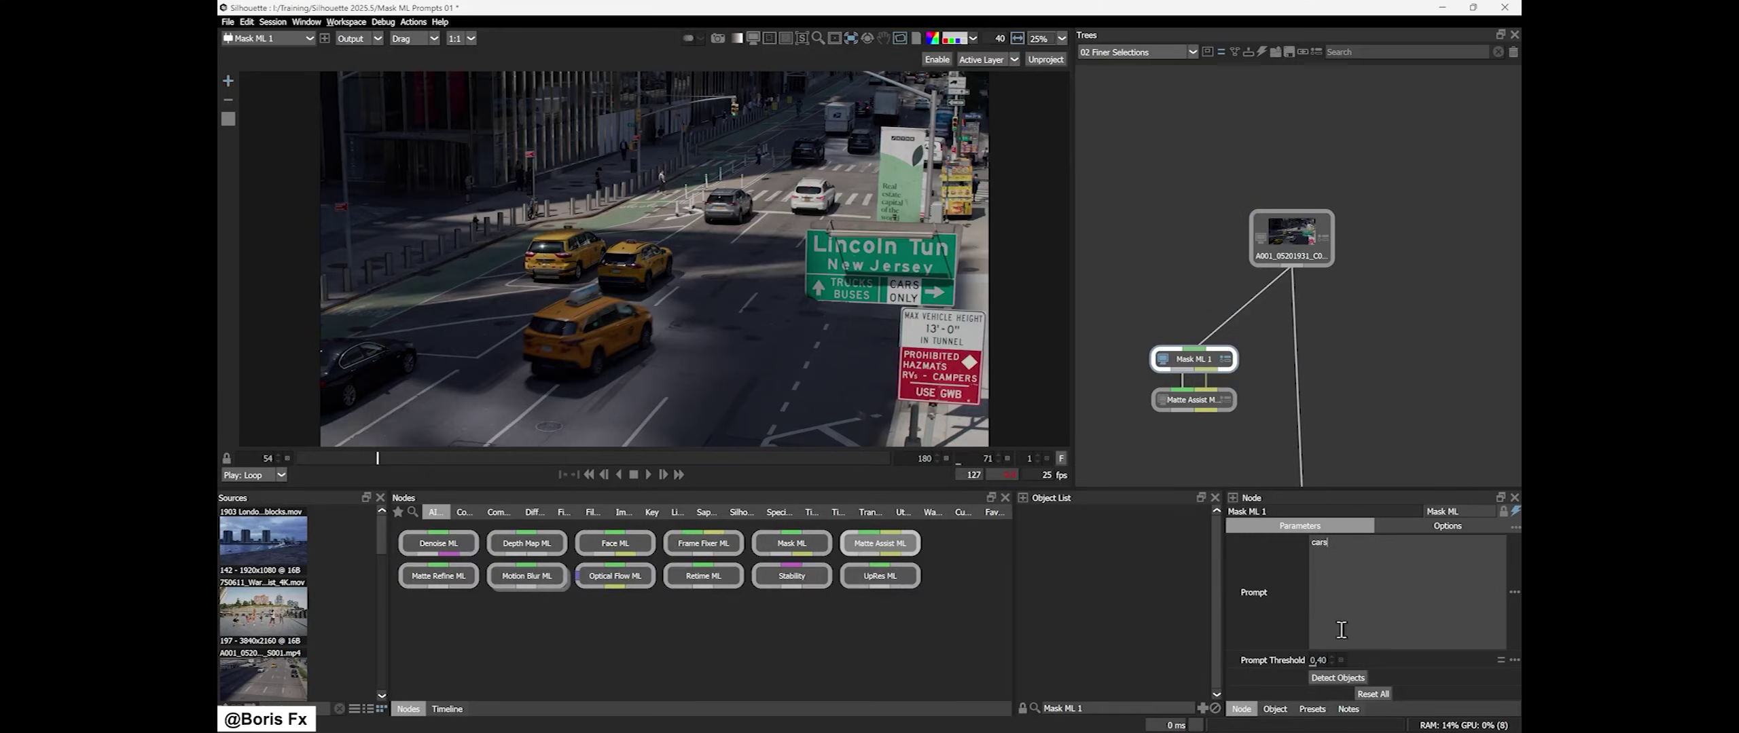
Run Mask ML detection with the prompts cars, then people, then jogger
click(1342, 680)
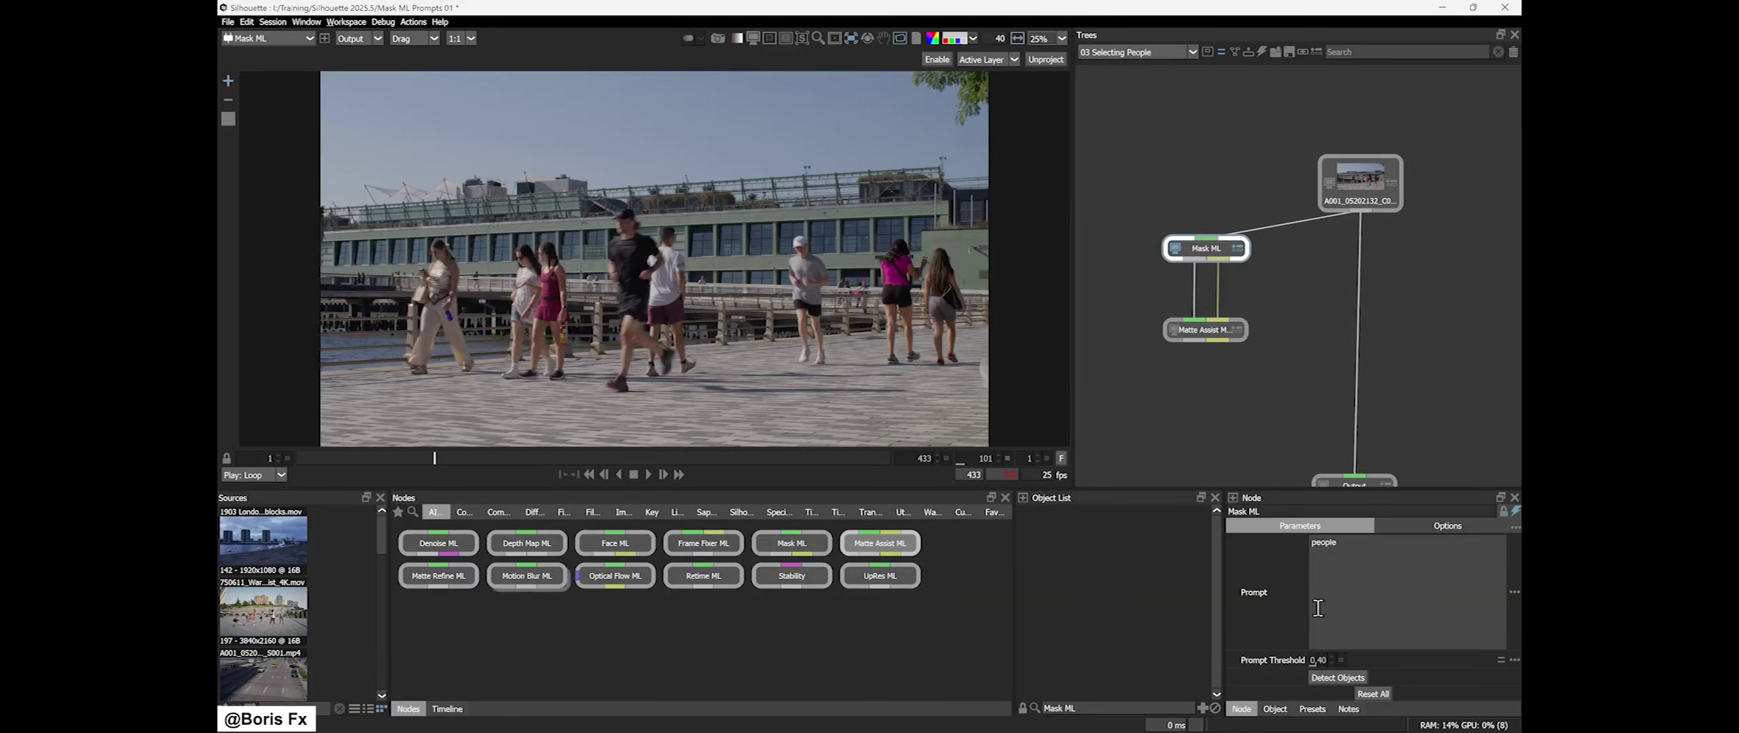
key(Return)
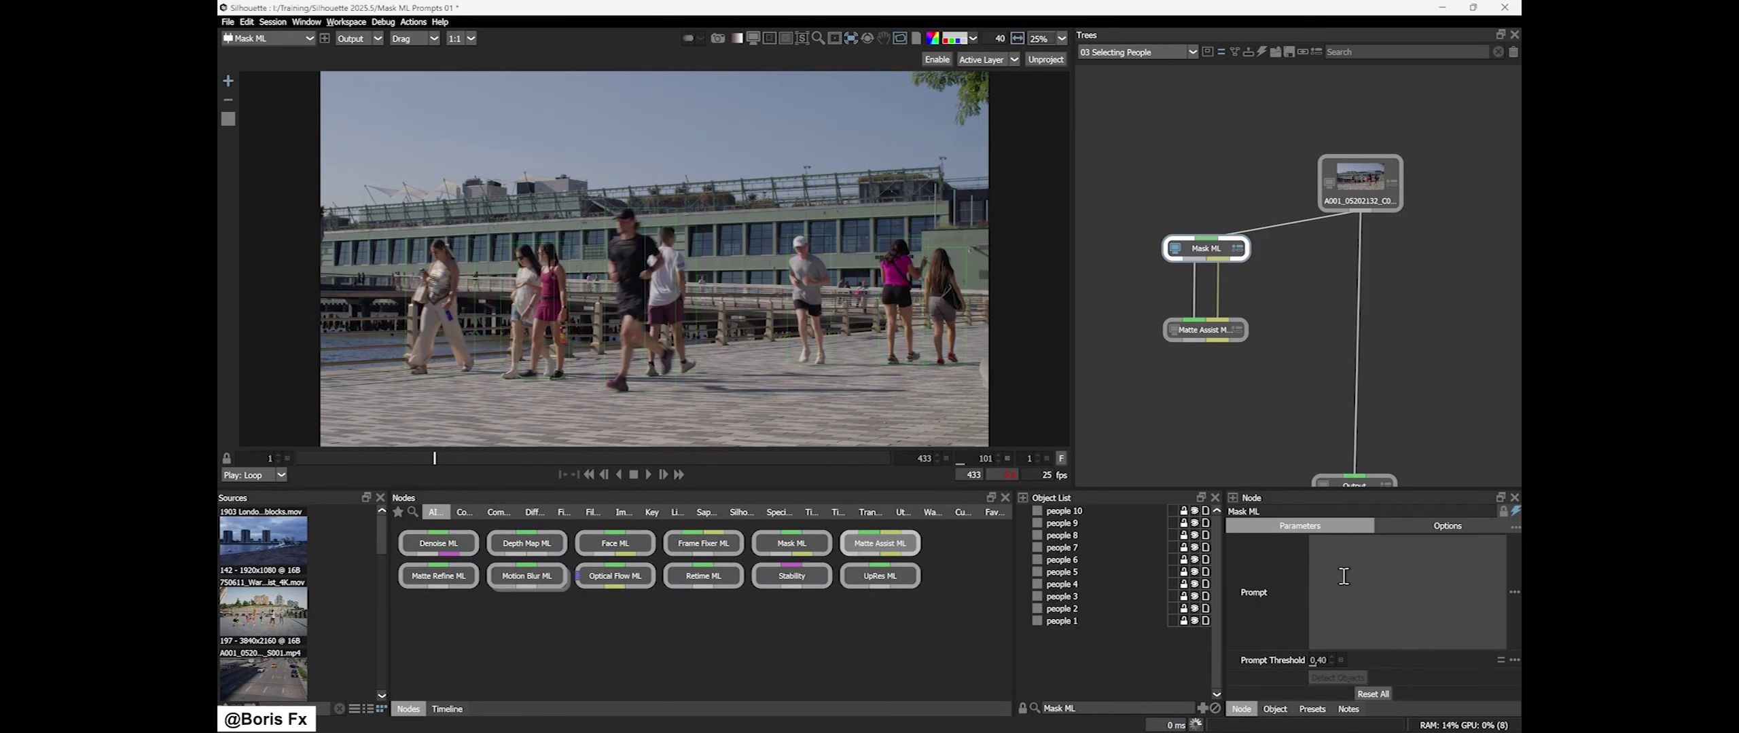
click(1373, 614)
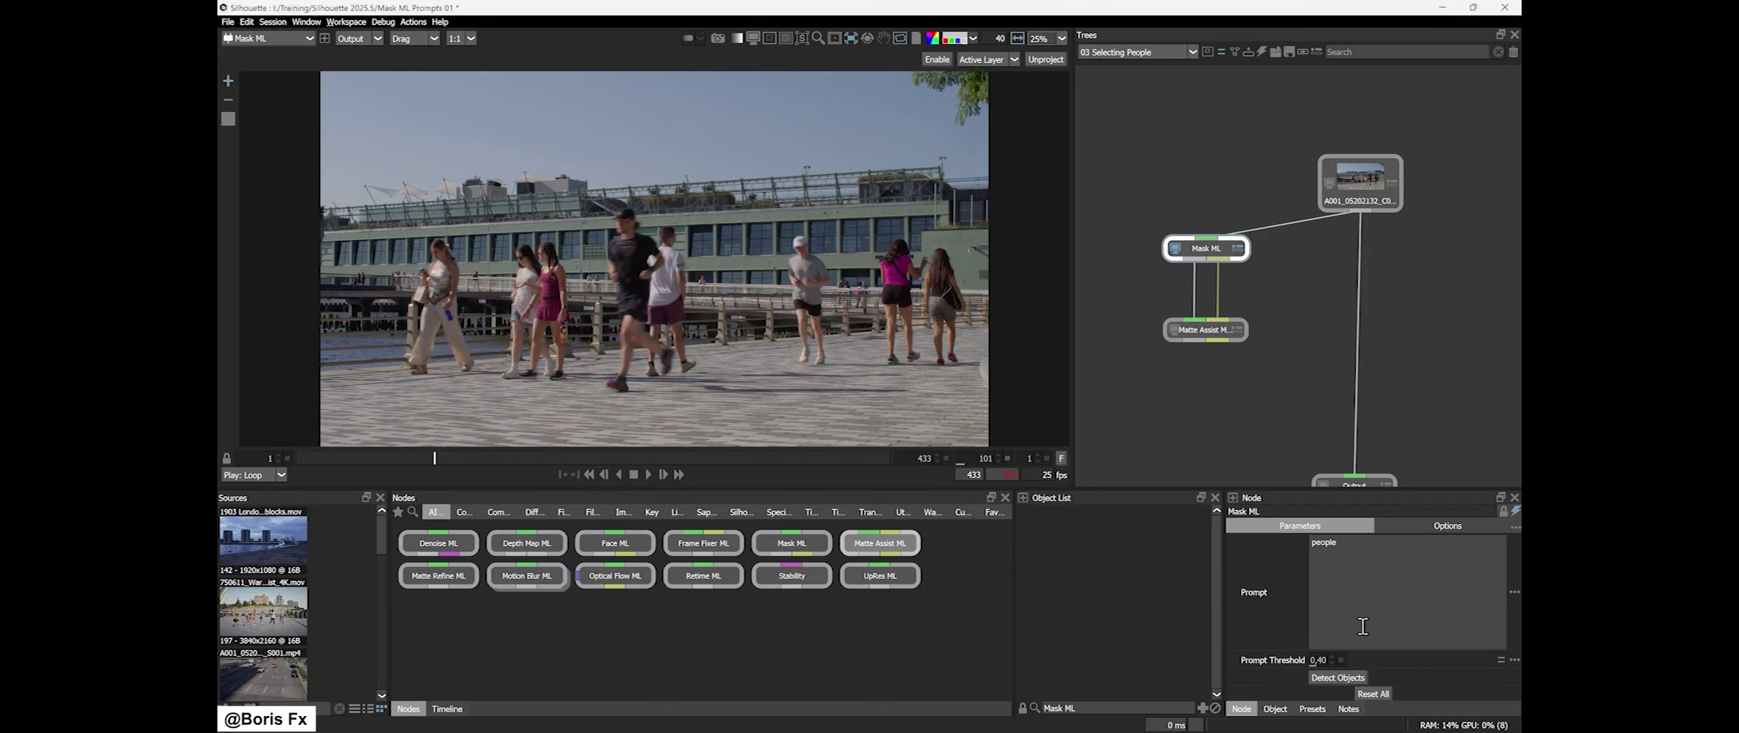
text(jogger)
key(Return)
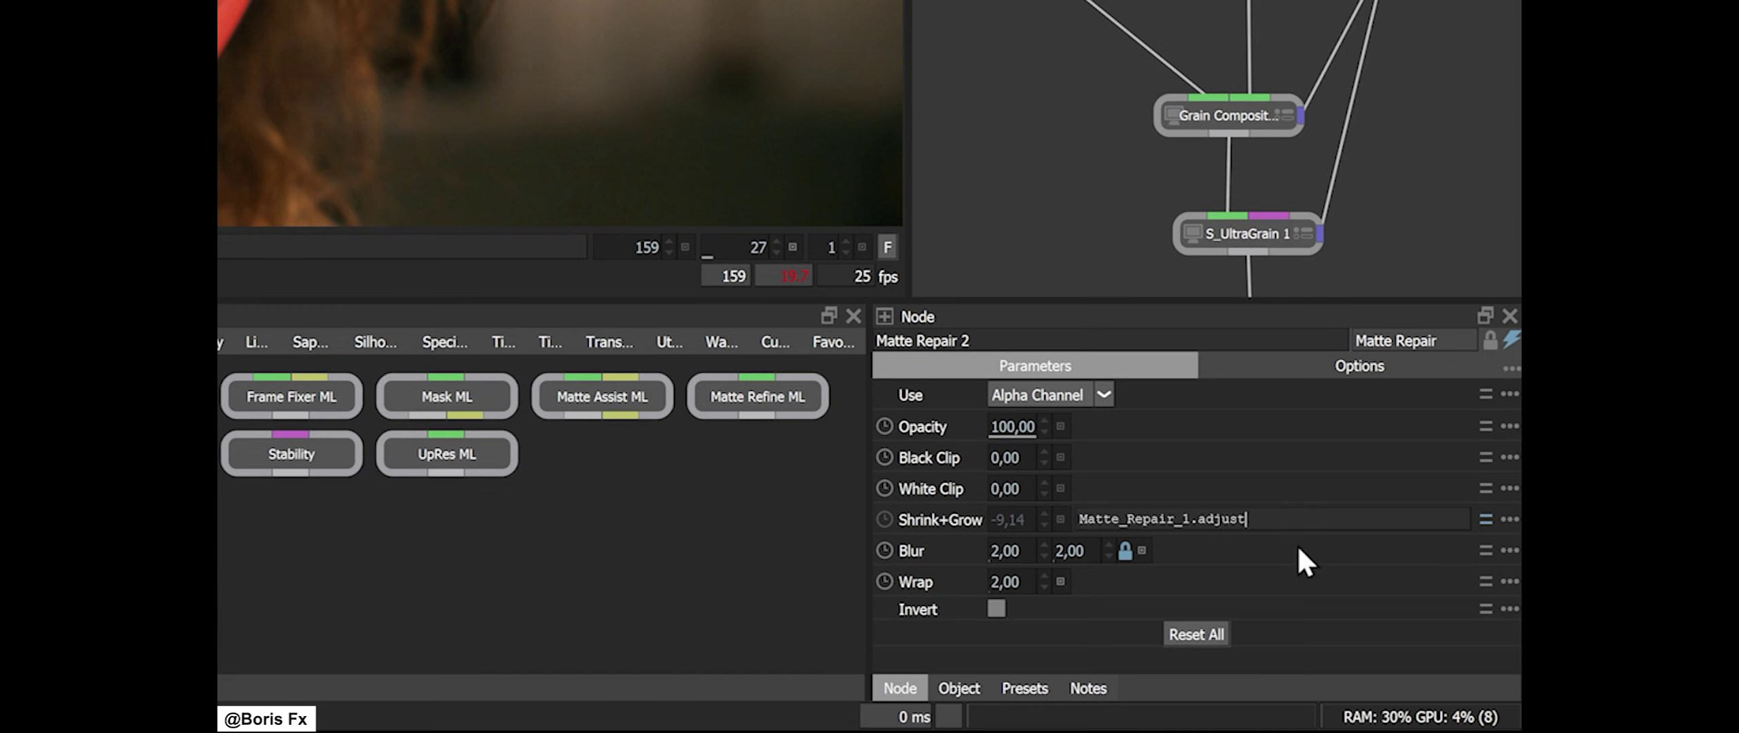
Append *-1 to Matte_Repair_1.adjust so Matte Repair 2 inverts Matte Repair 1's Shrink+Grow
text(*-1)
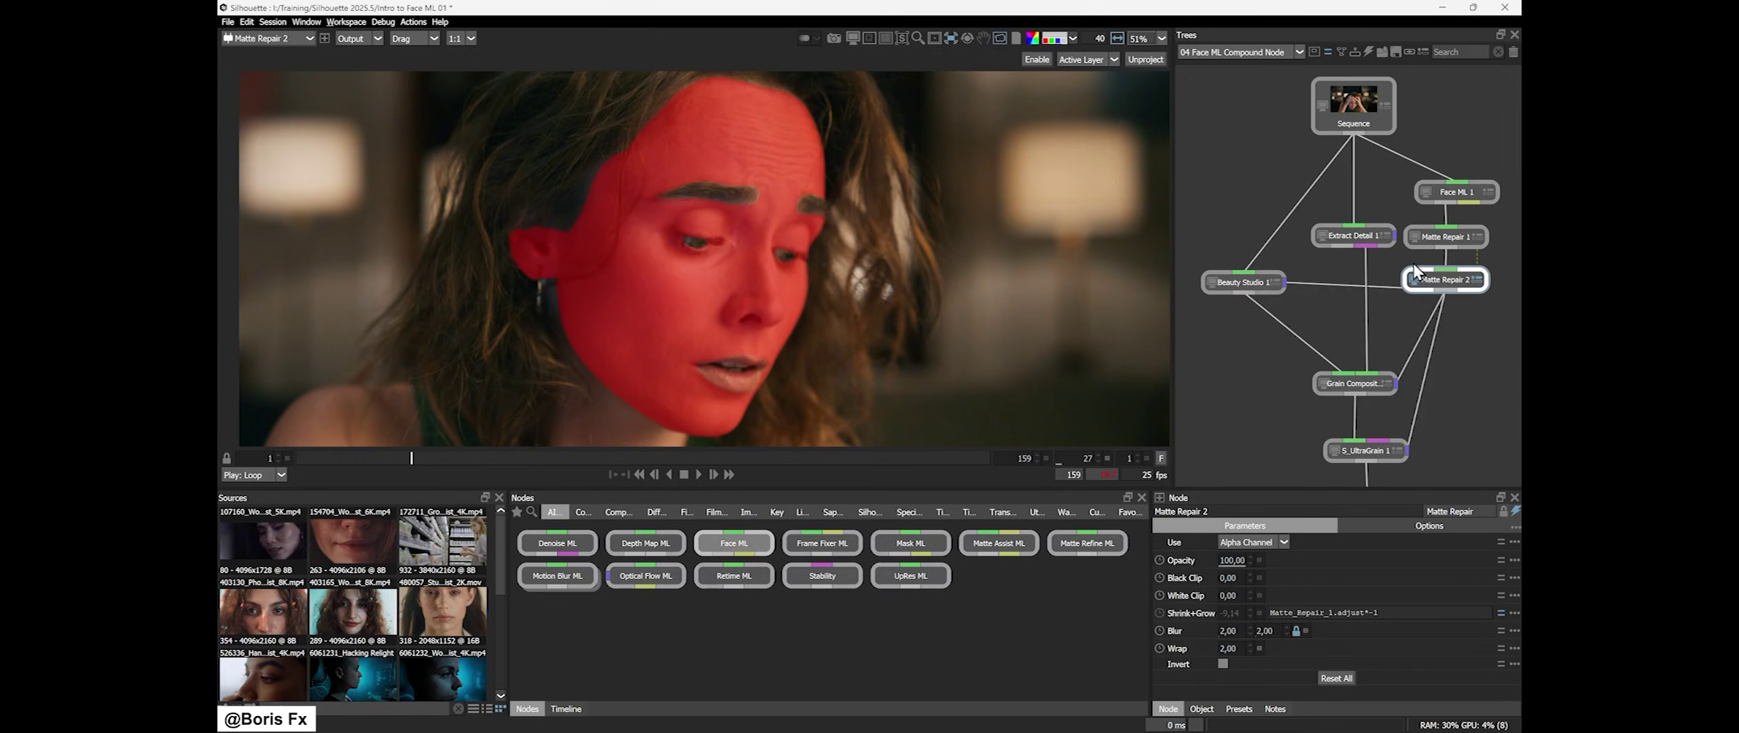
click(1249, 284)
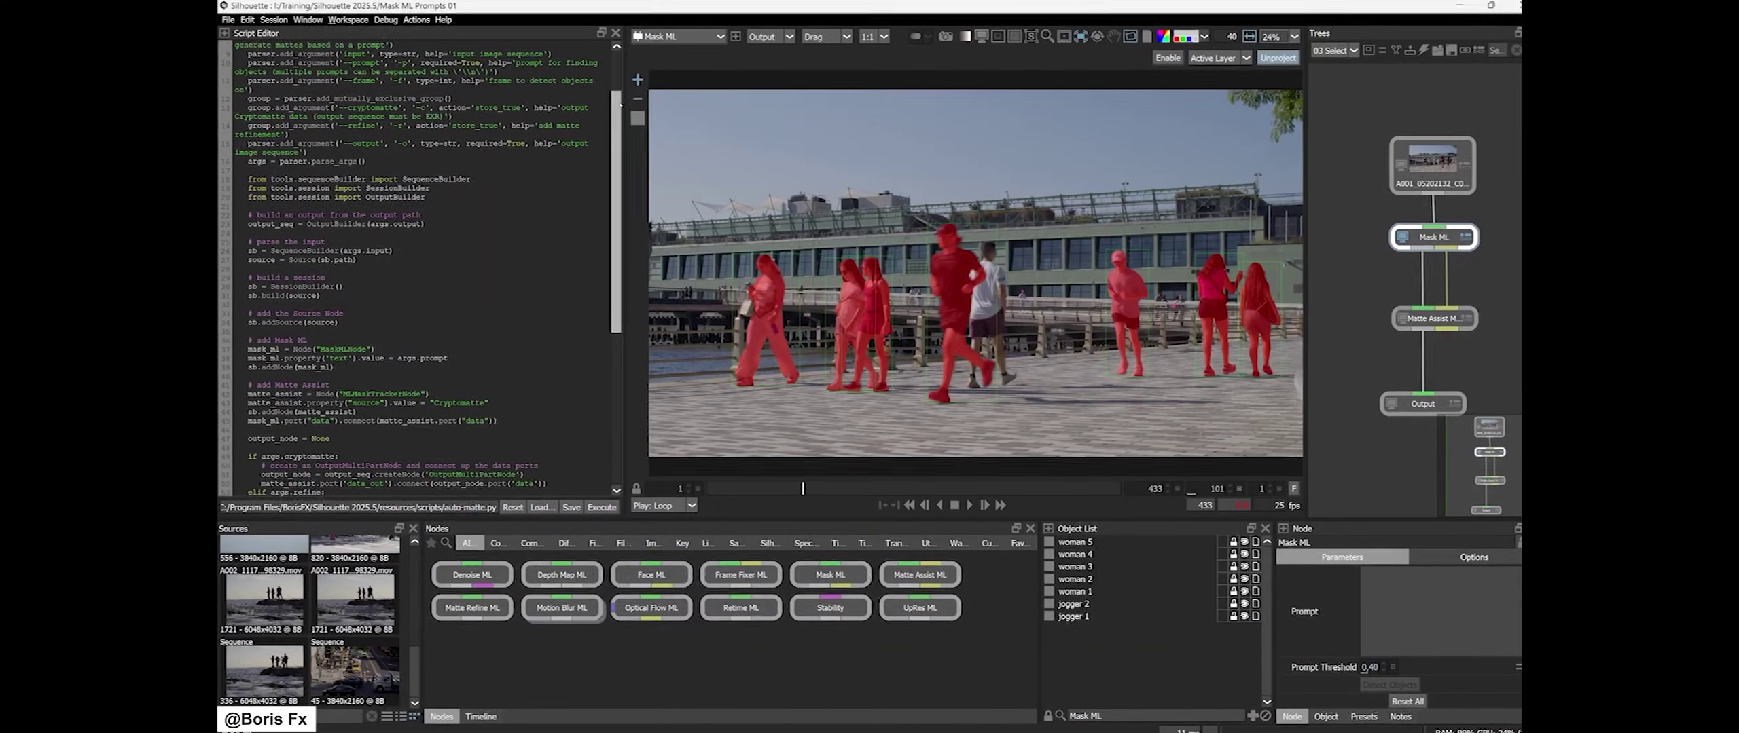
Scroll through the auto-matte.py script in the Script Editor
drag(617, 86, 615, 190)
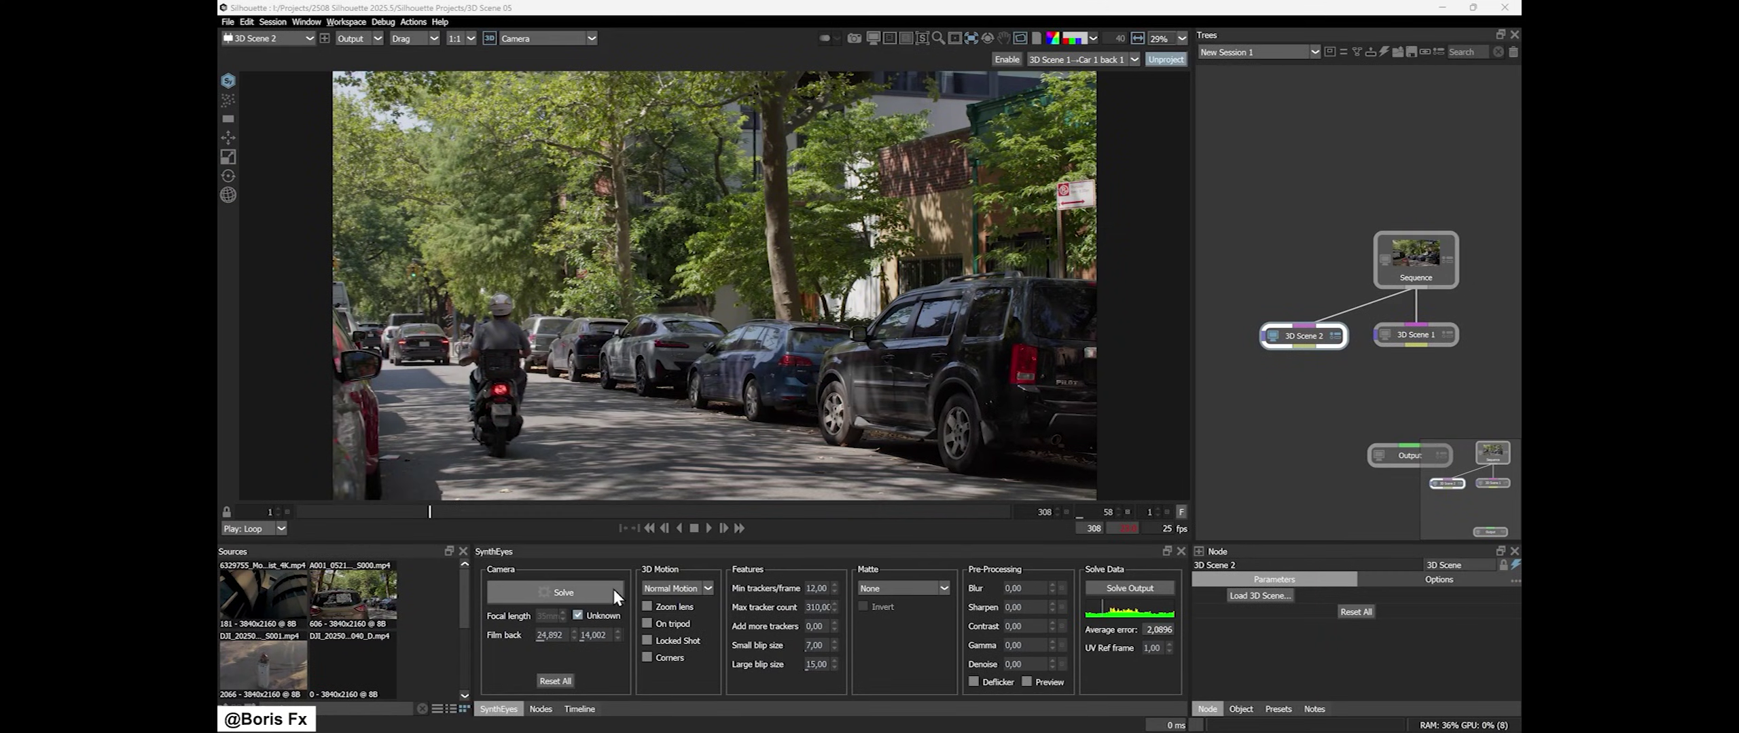
Solve the camera track, then review Face ML 1 and Matte Repair 1's Shrink+Grow options
click(614, 589)
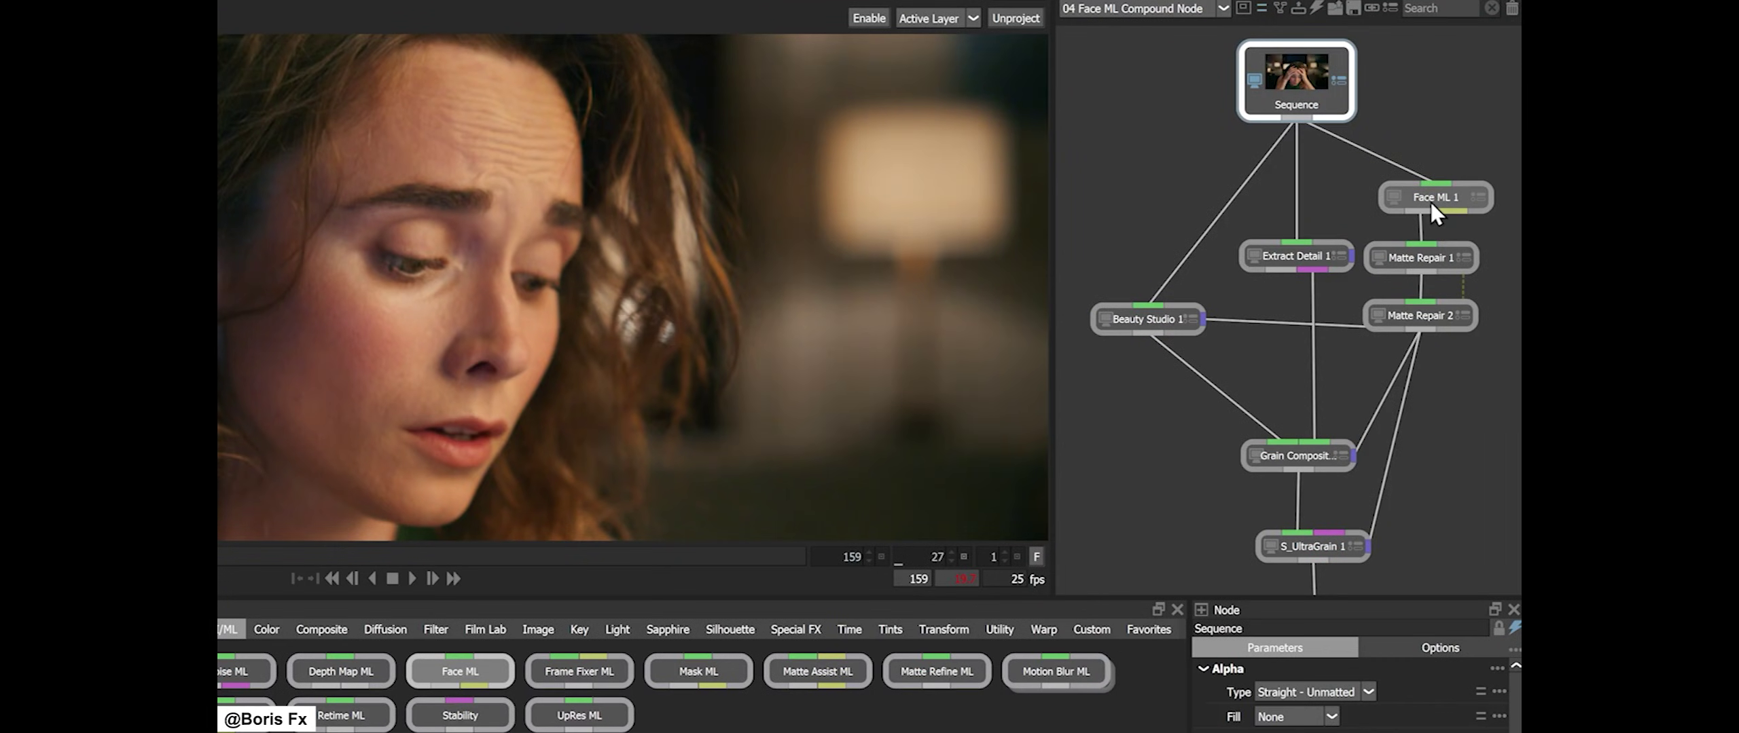
click(1430, 203)
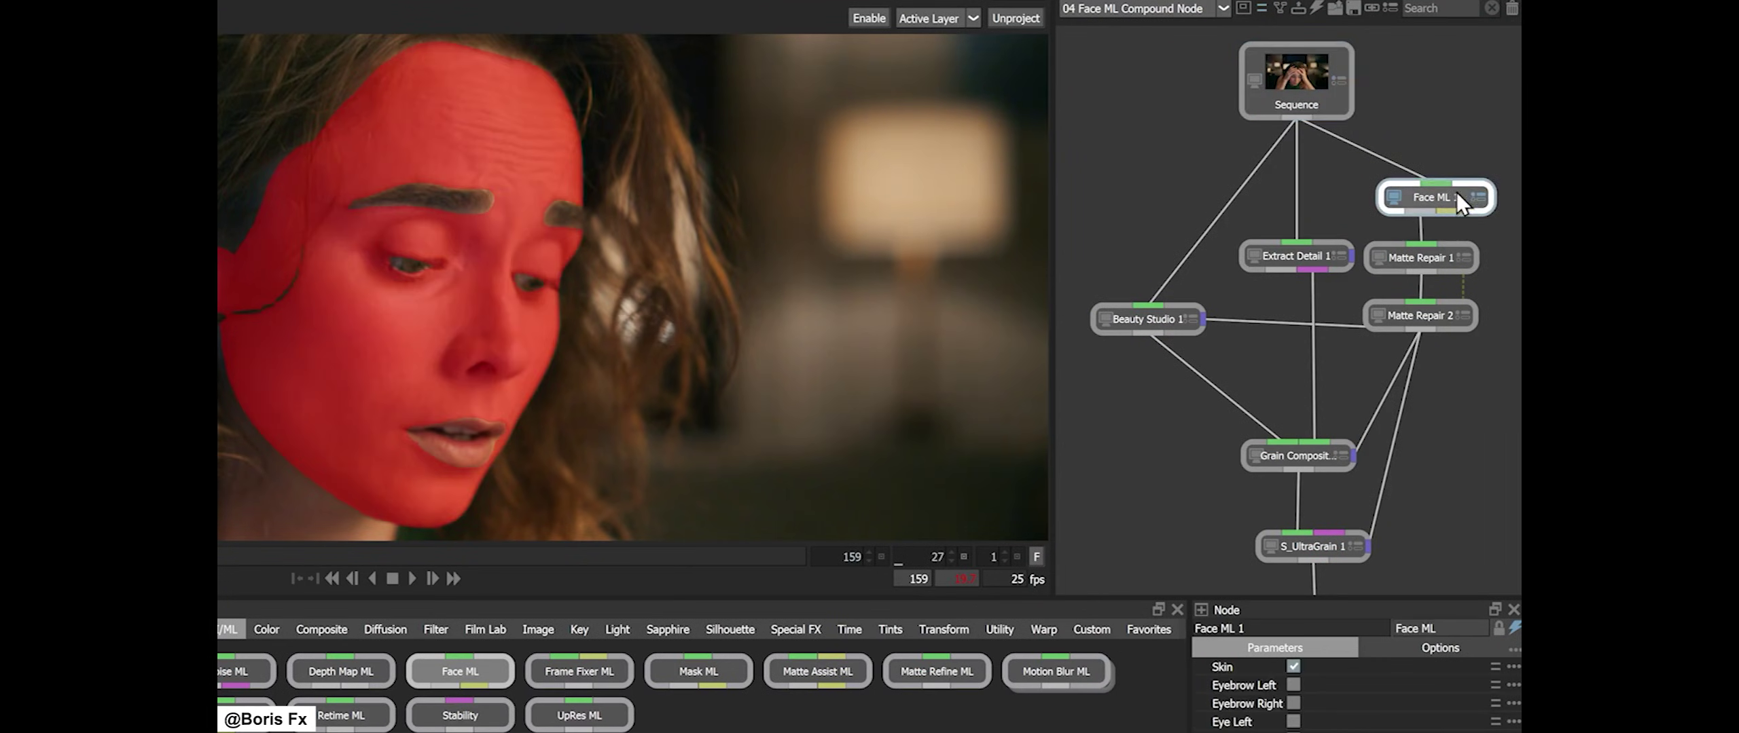
click(1452, 258)
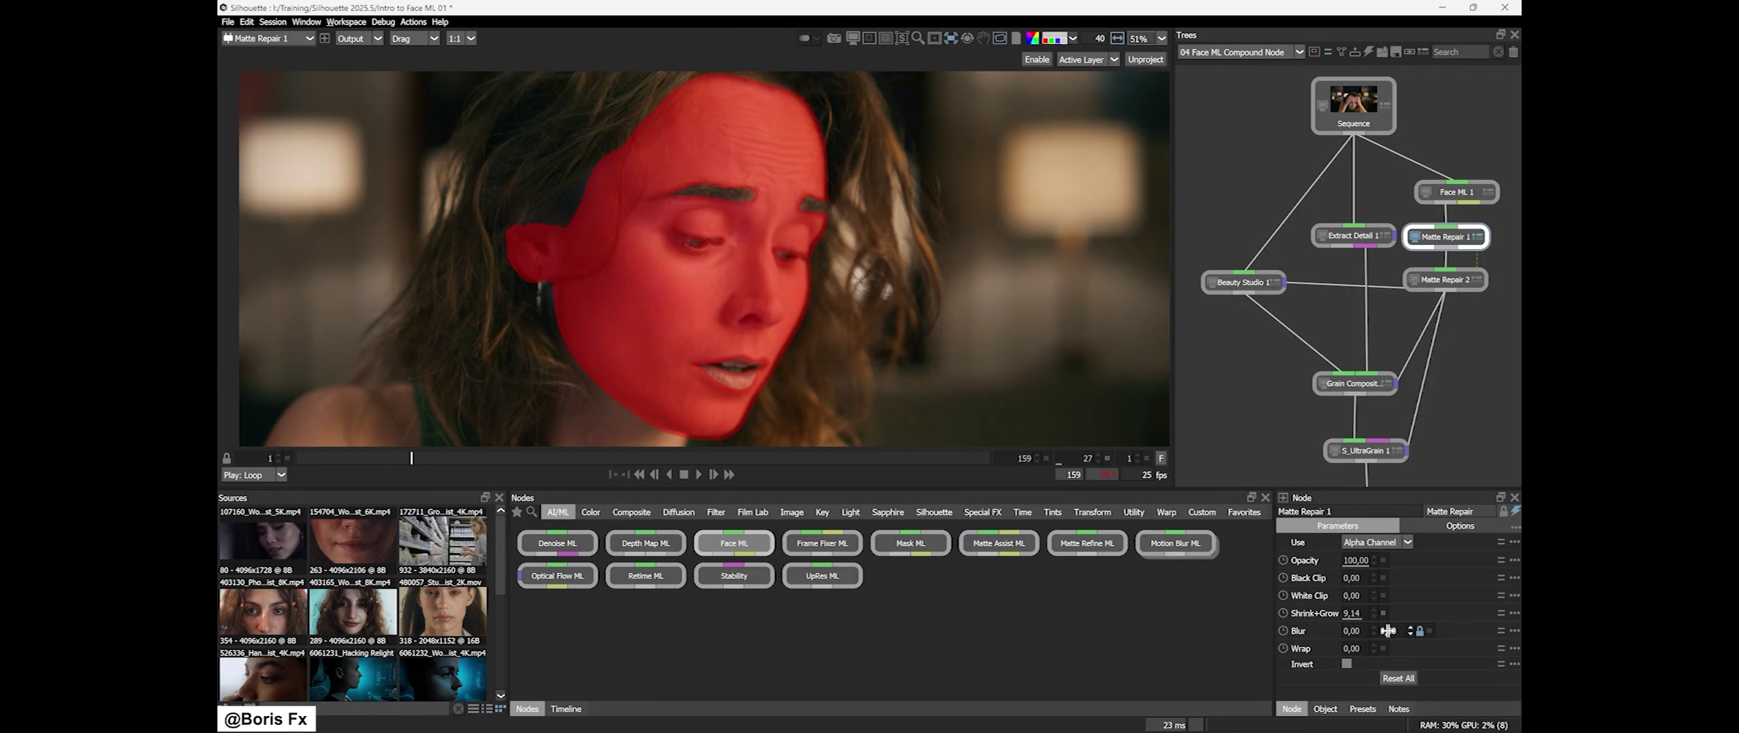
click(1514, 613)
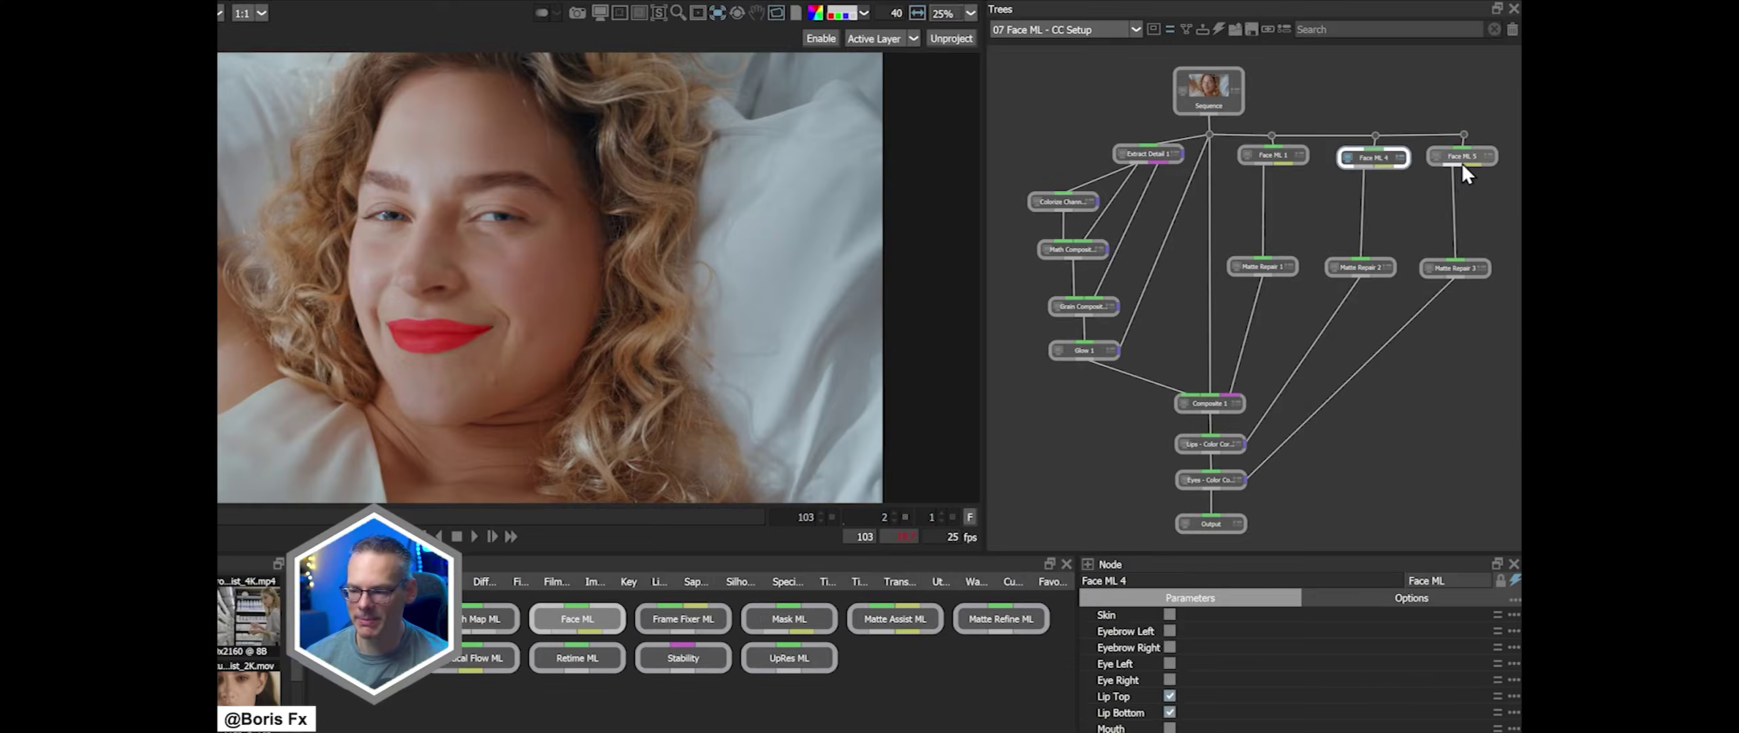
Review the Face ML 5 eye matte, Colorize Channel, Math Composite 1 and Grain Composite outputs
click(1465, 162)
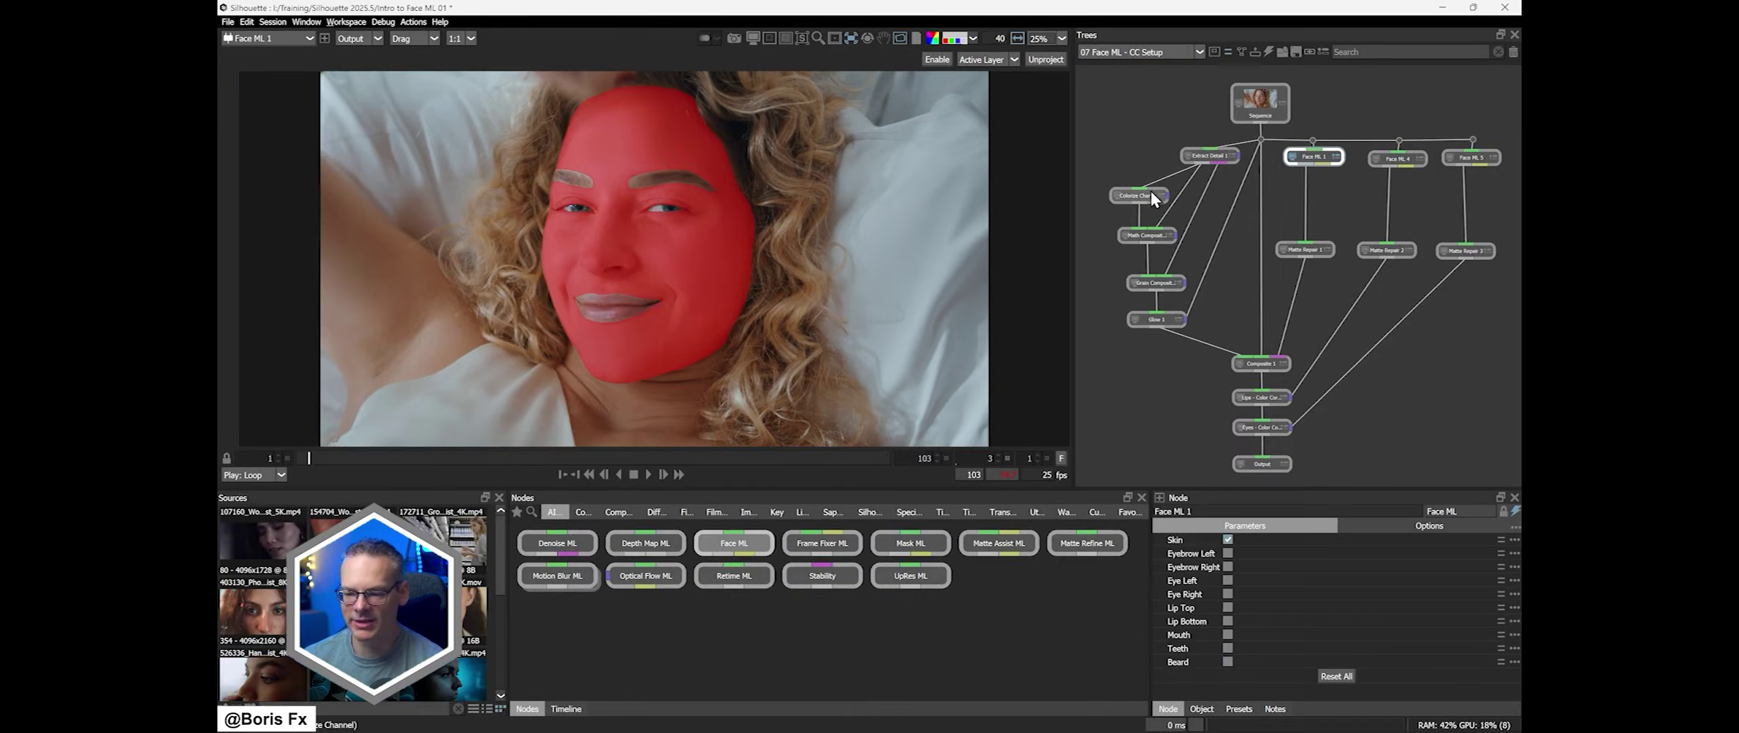
click(1152, 194)
click(1156, 236)
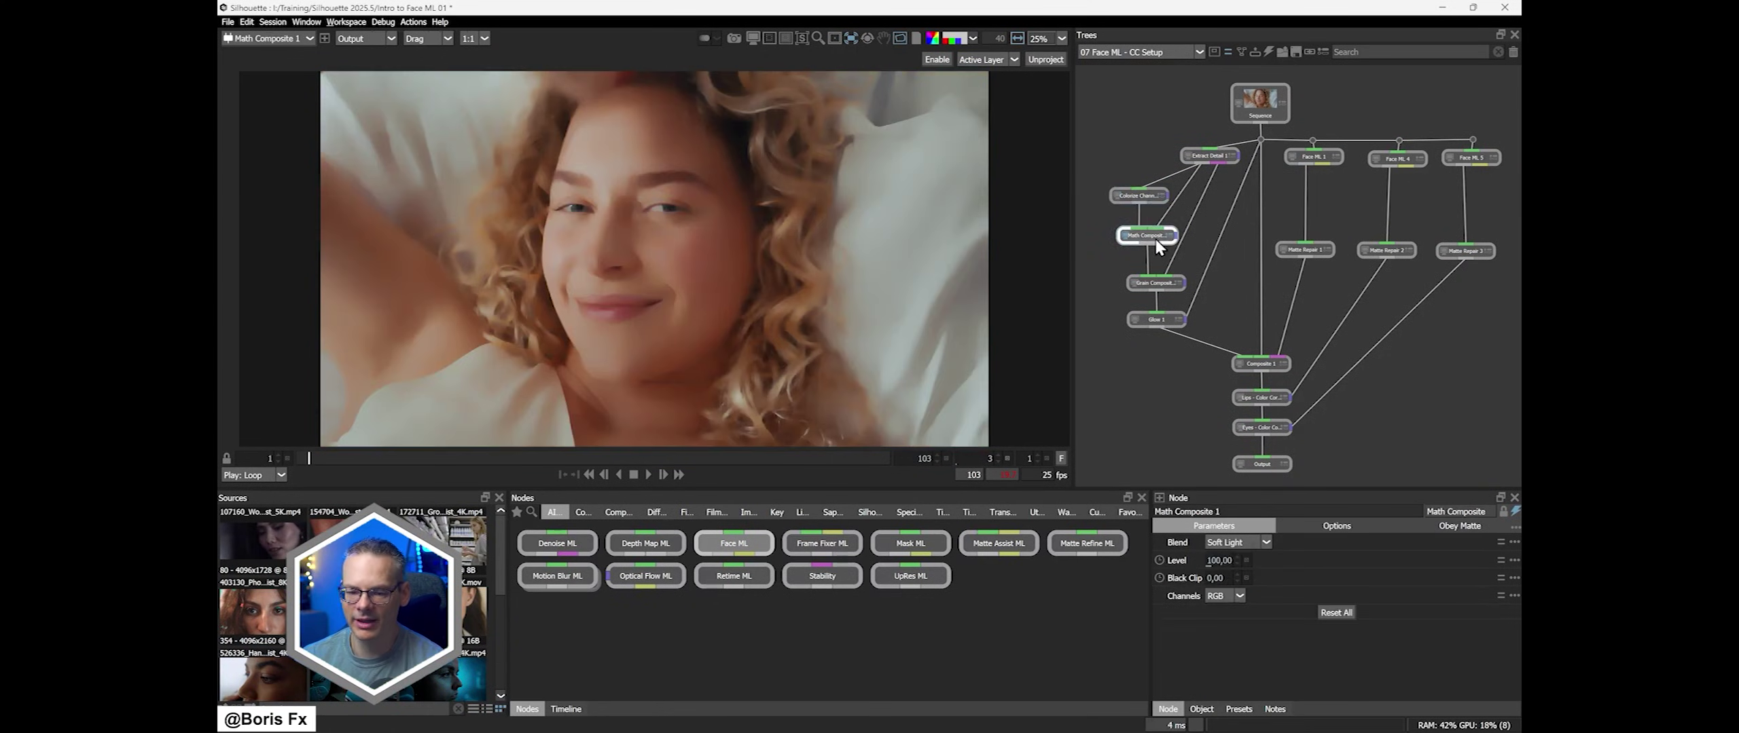
click(1157, 283)
click(1257, 107)
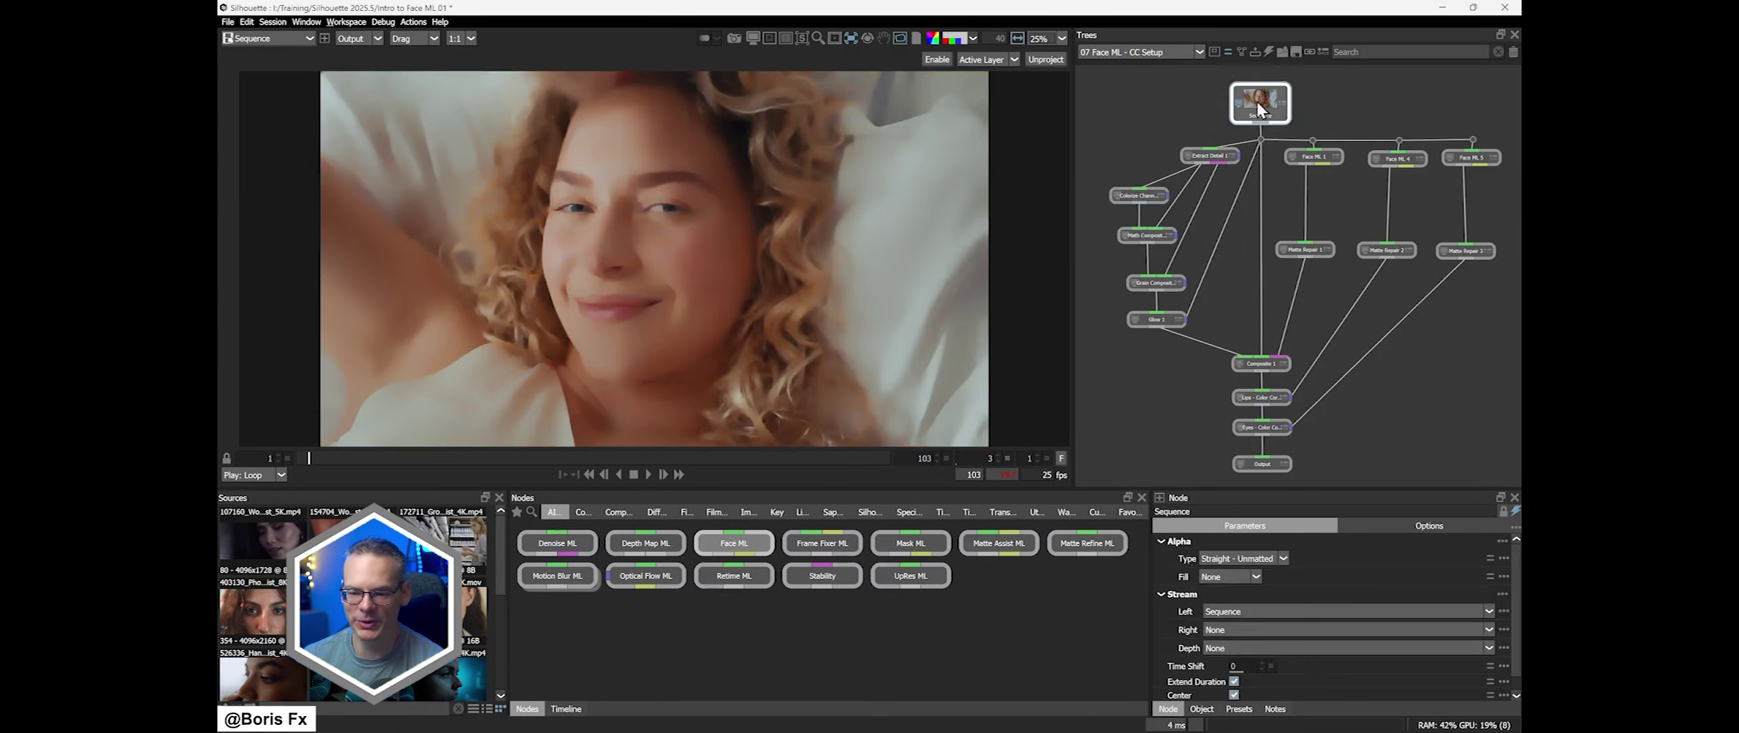
click(1147, 235)
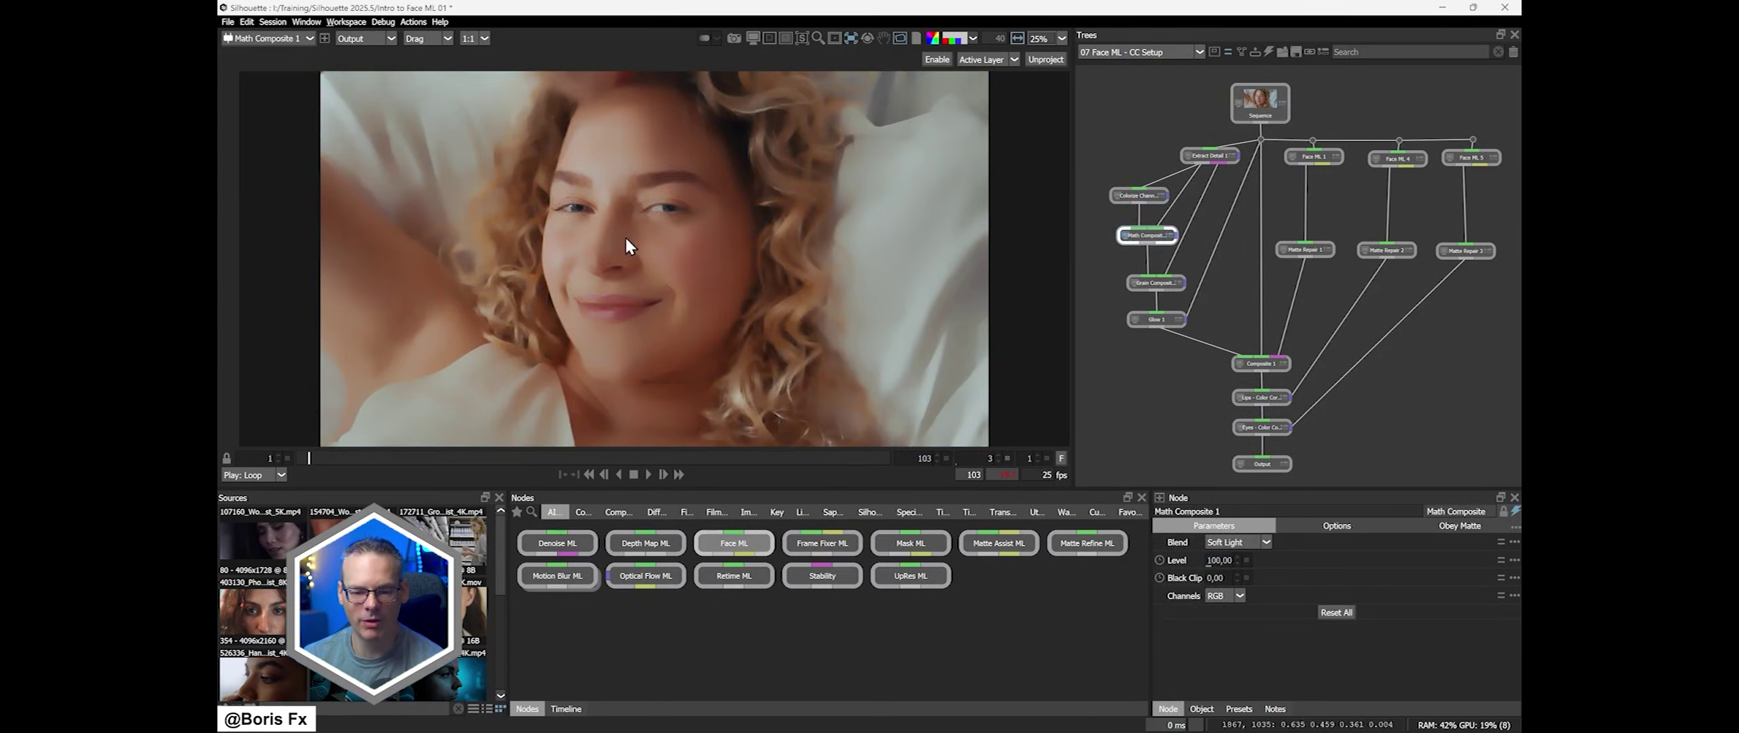
click(1158, 285)
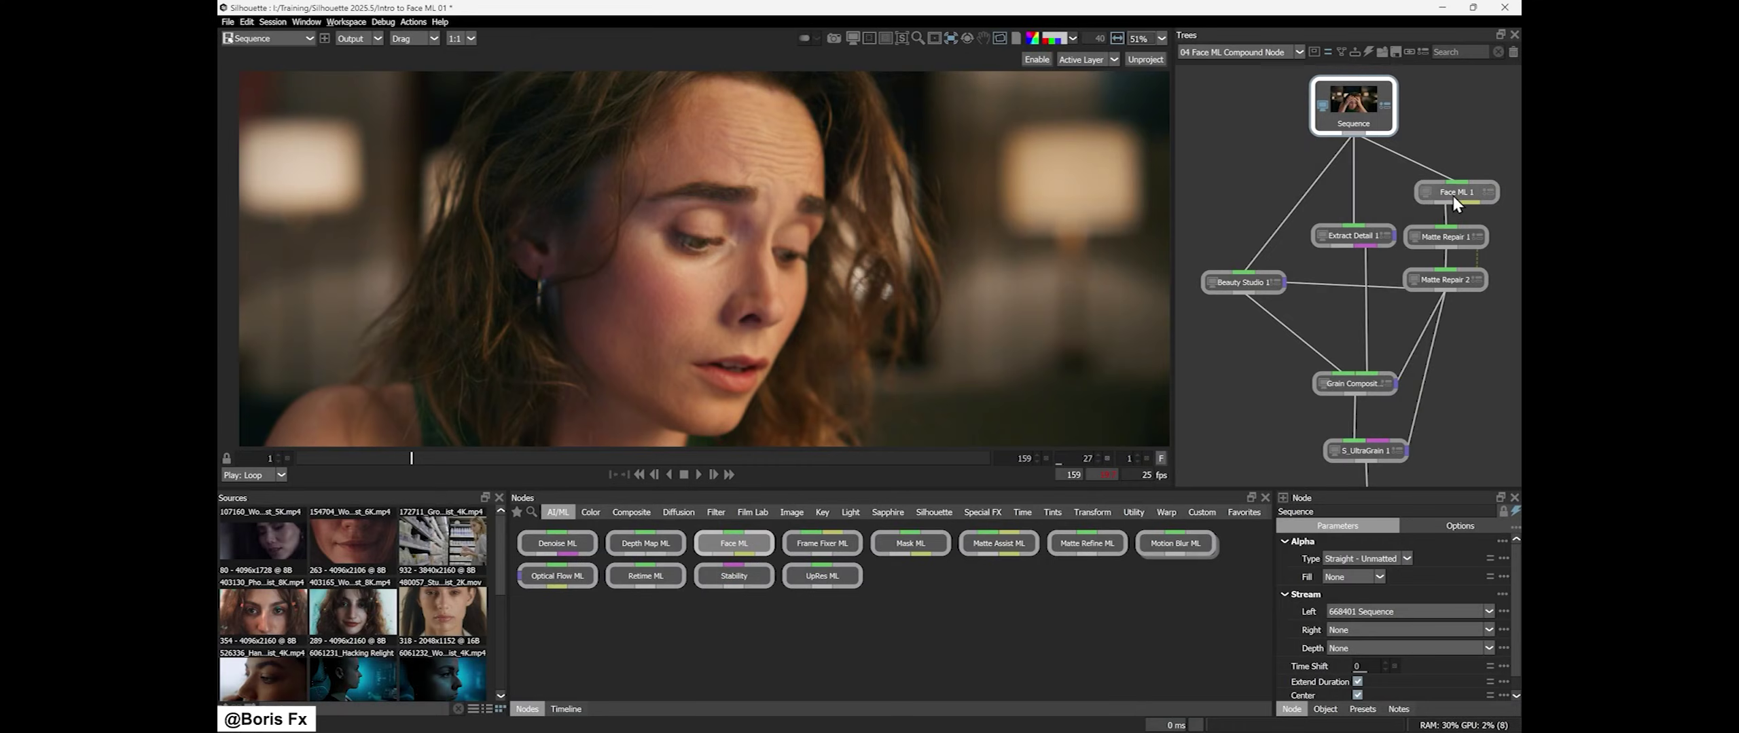
Grow the Matte Repair 1 face matte by setting Shrink+Grow to 5,50
click(1444, 236)
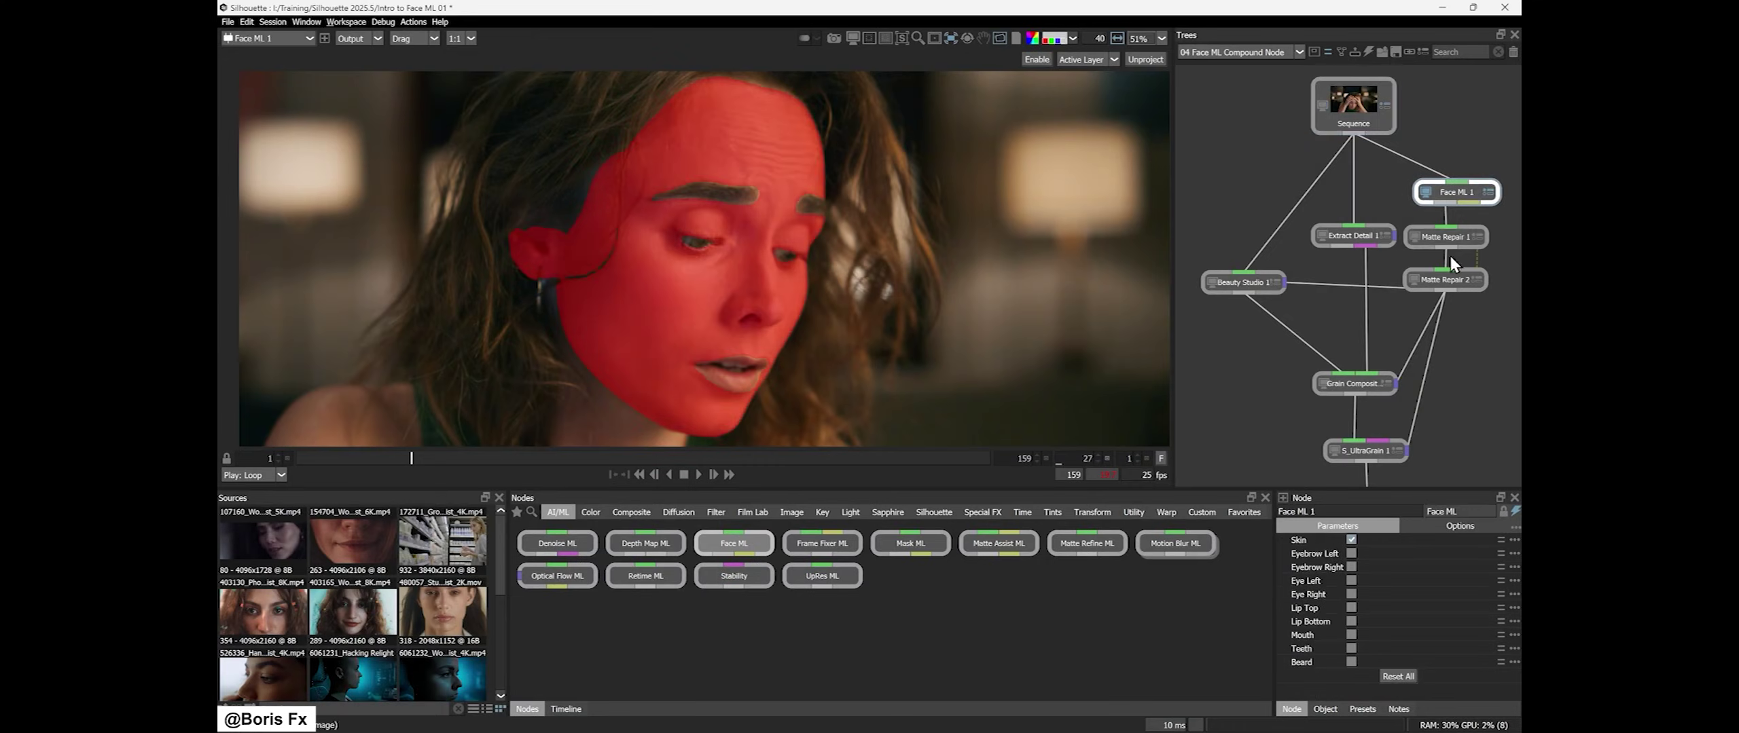
drag(1346, 613, 1363, 612)
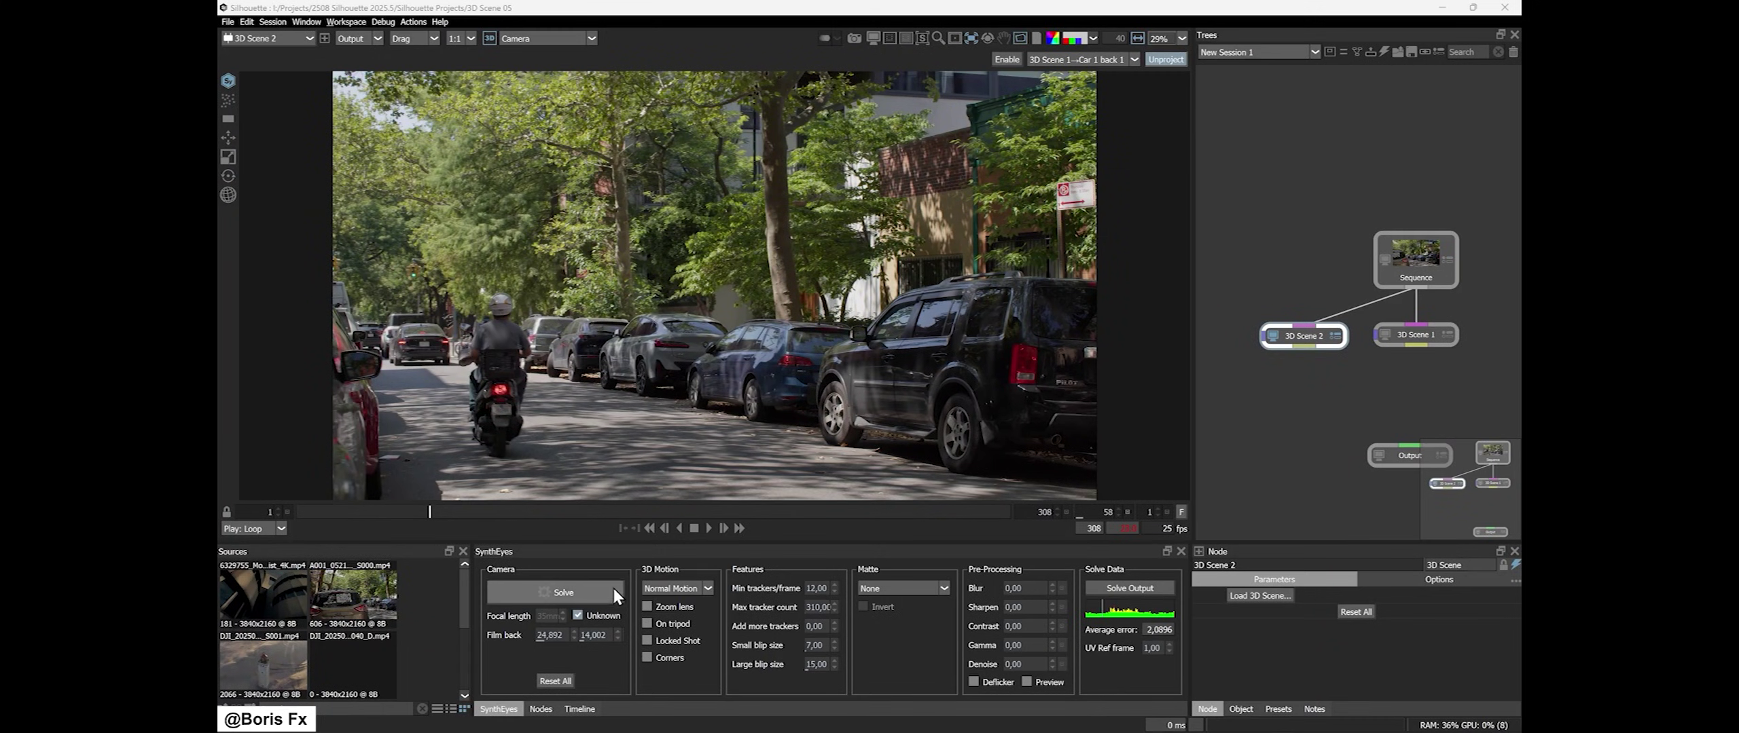
Solve the 3D Scene 2 camera track, then inspect the Camera and Scene transforms
click(614, 589)
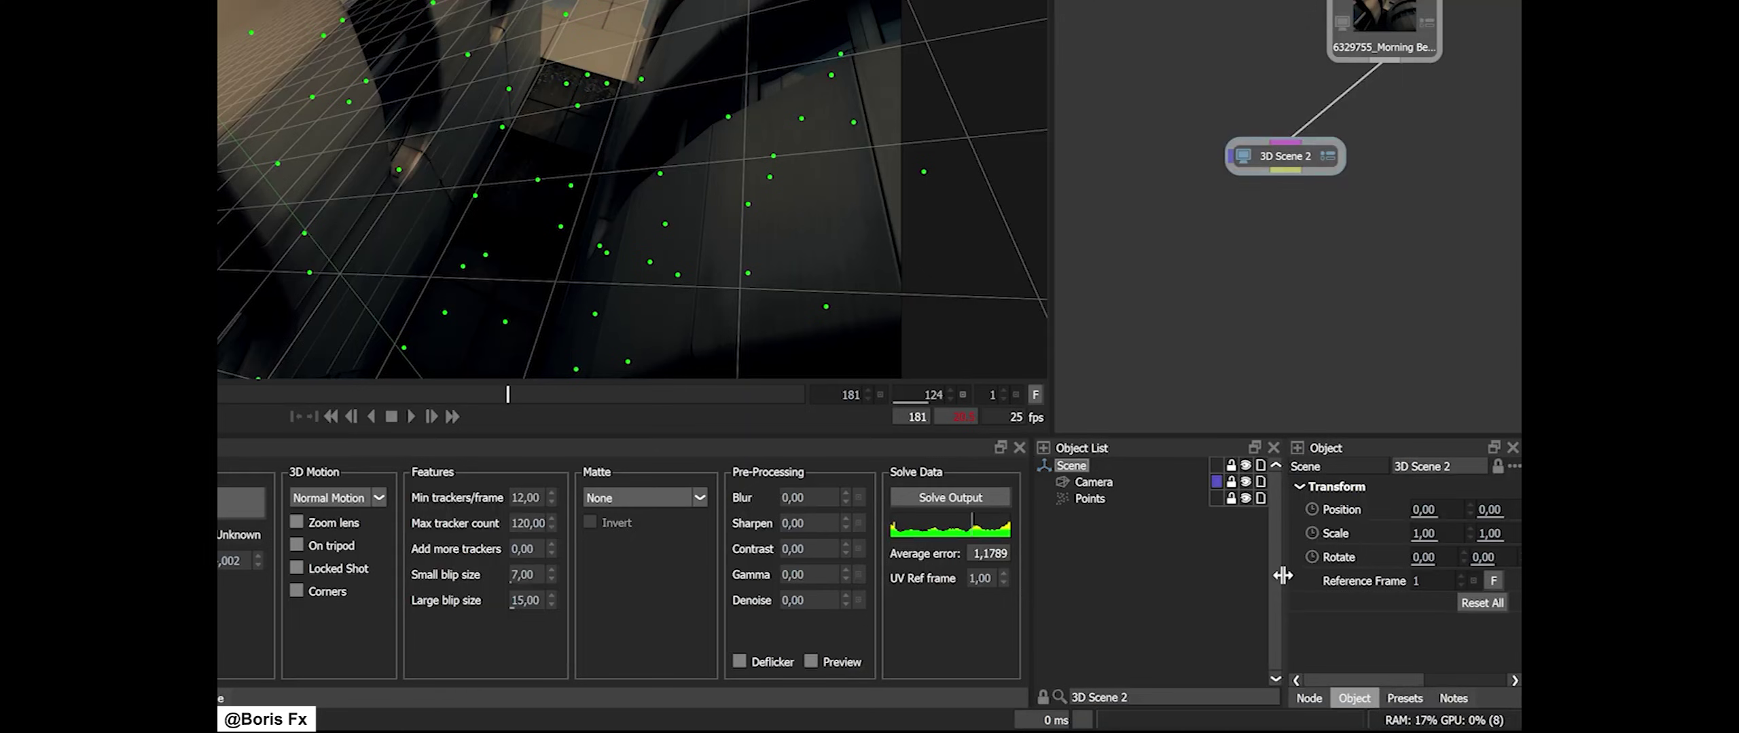
drag(1282, 576, 1260, 576)
key(Down)
click(1361, 507)
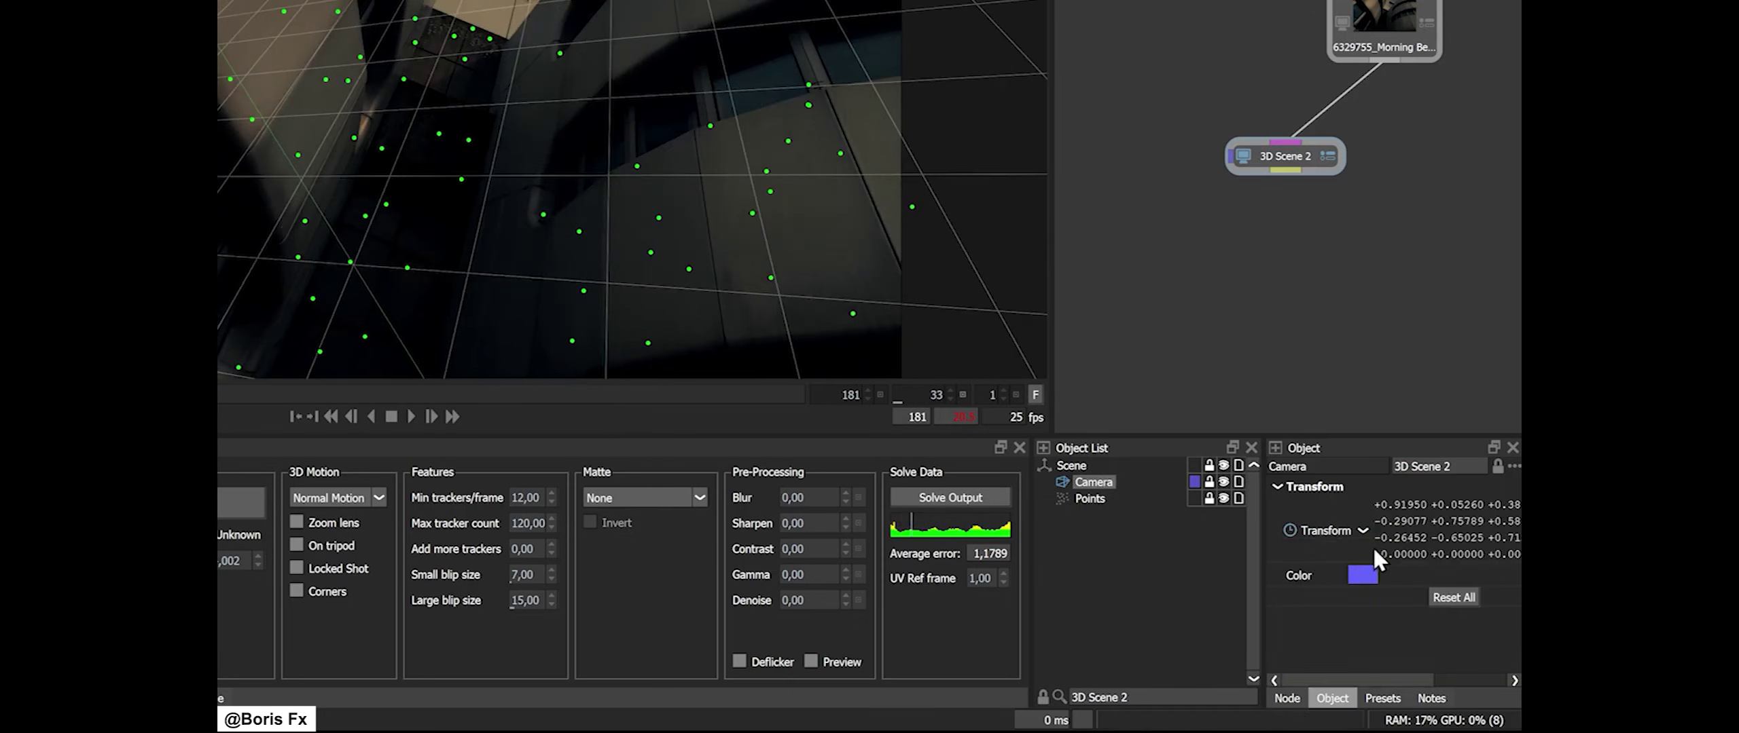
click(1071, 465)
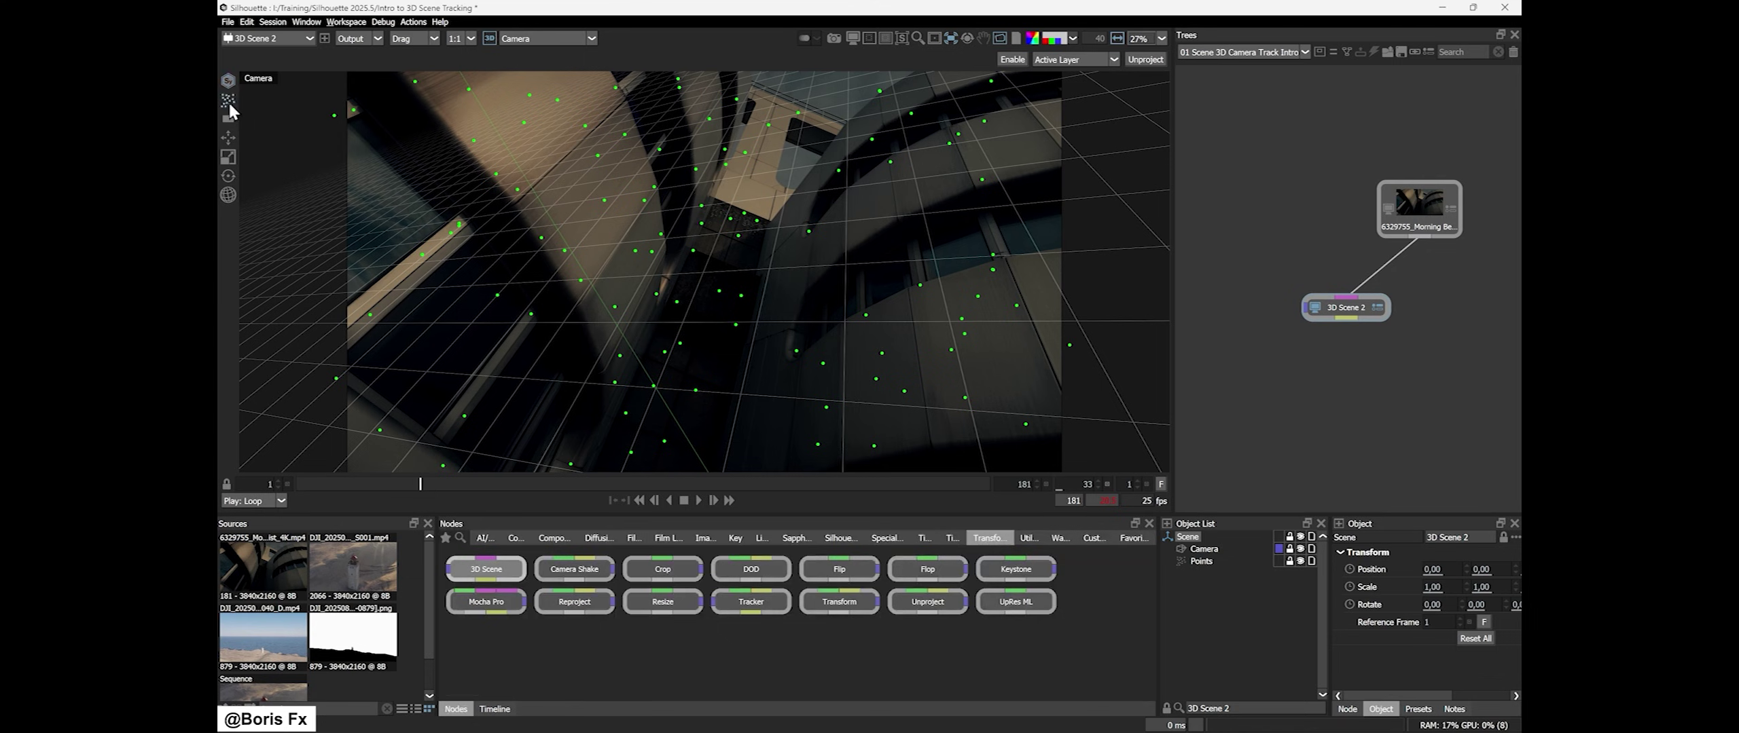
Paint a deep blue stroke on the wall following the Left card, replayed with Auto Paint
drag(536, 232, 588, 282)
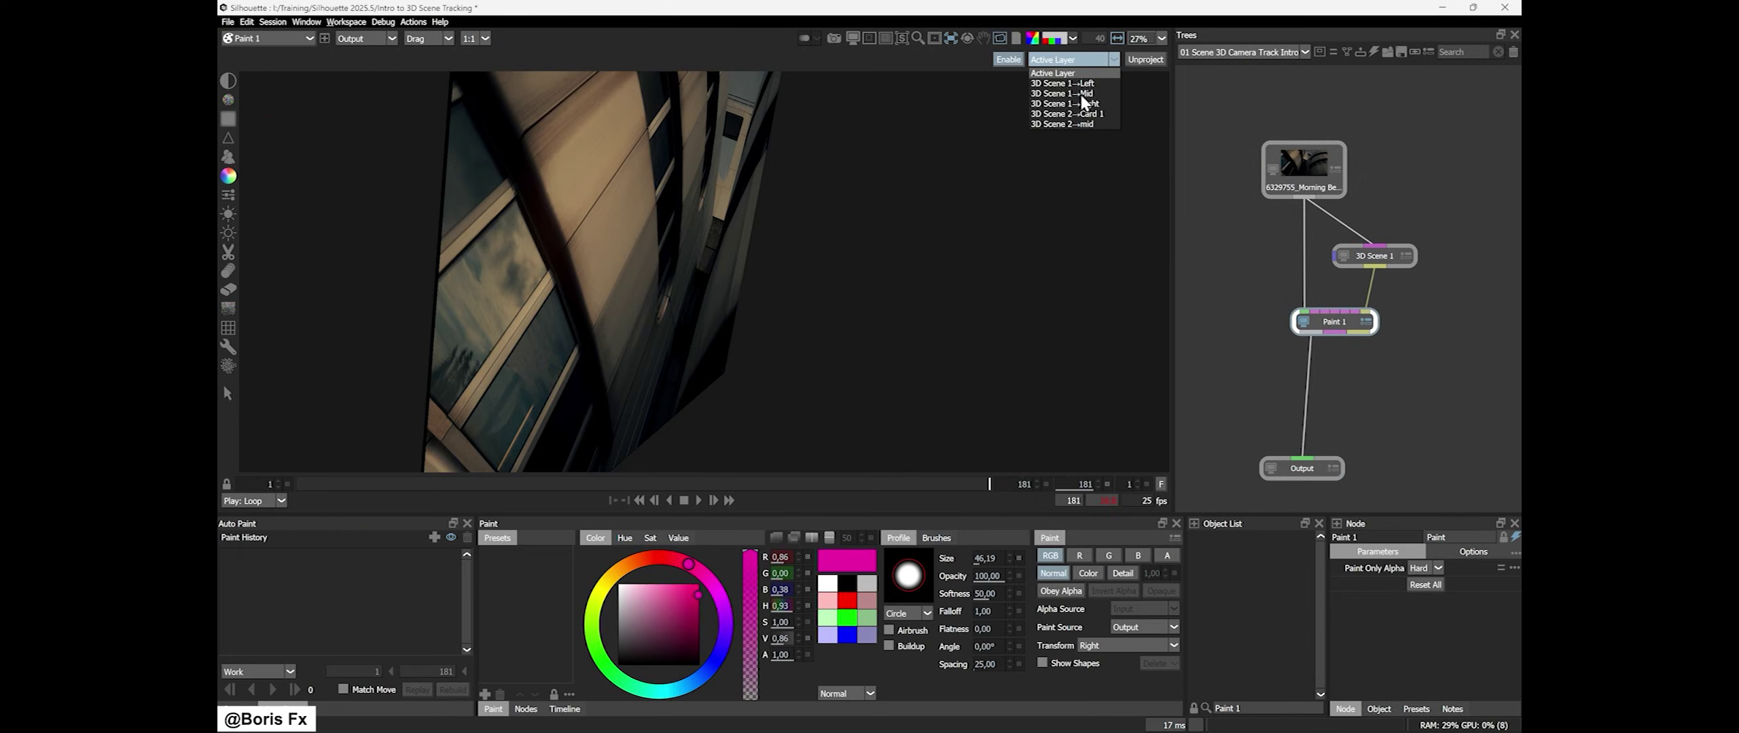
click(1095, 84)
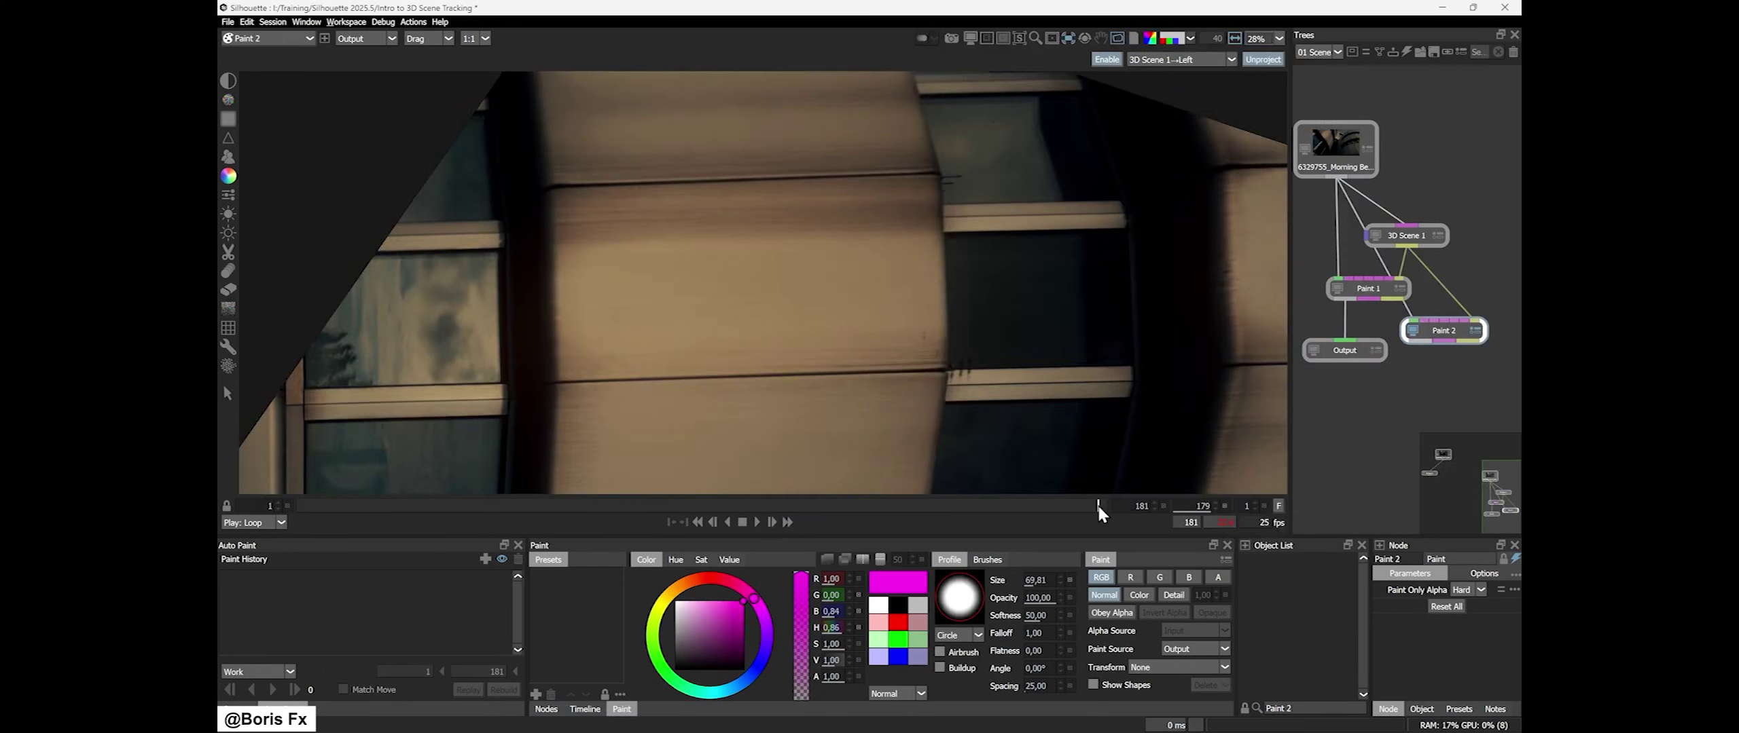
mouse_move(1099, 509)
mouse_down()
mouse_move(686, 514)
mouse_move(819, 512)
mouse_up()
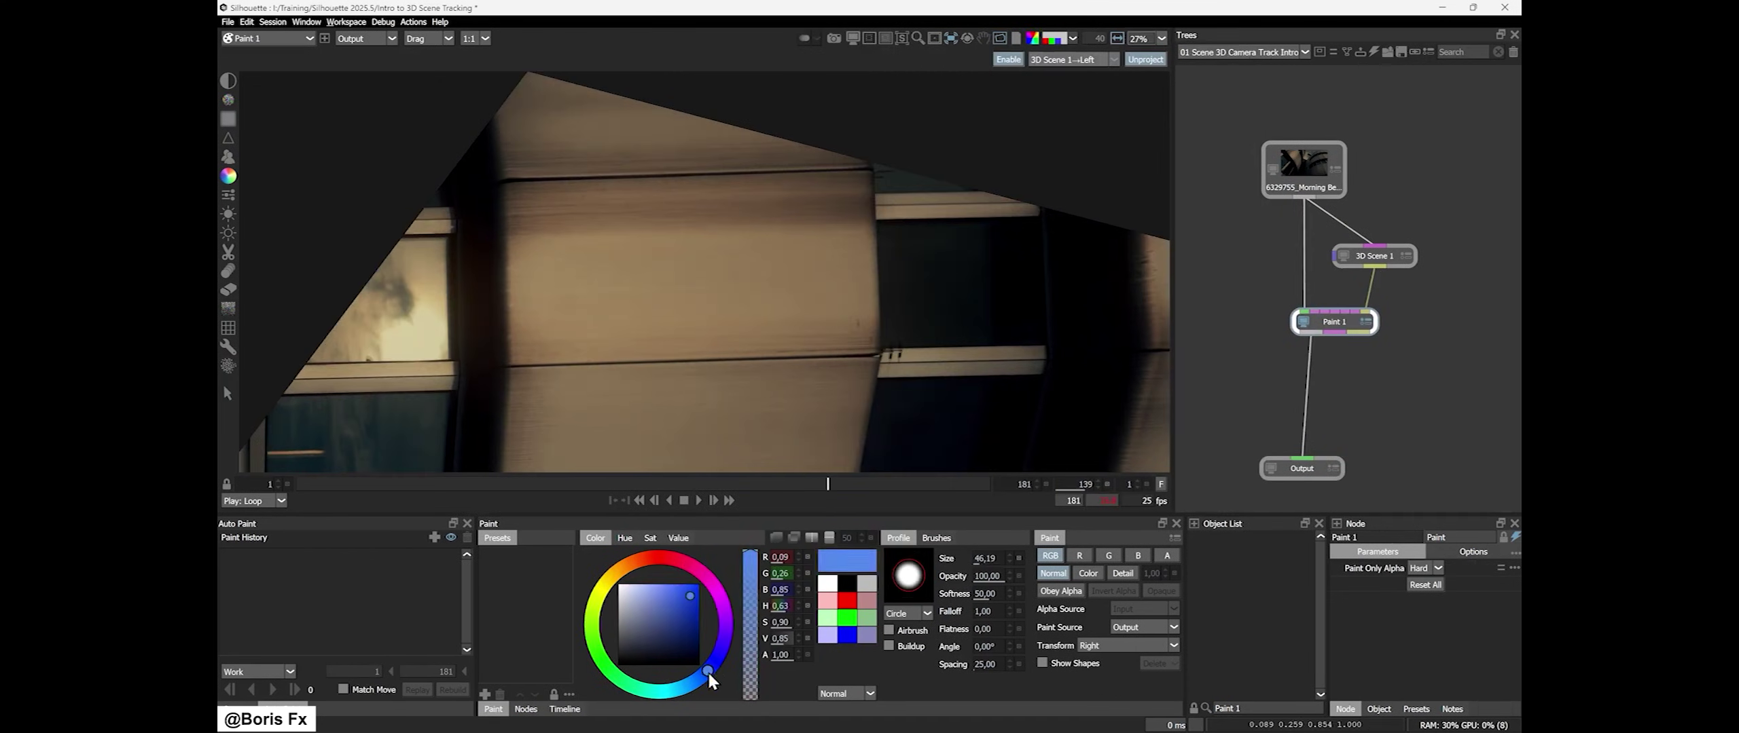
drag(707, 672, 712, 665)
drag(647, 179, 700, 333)
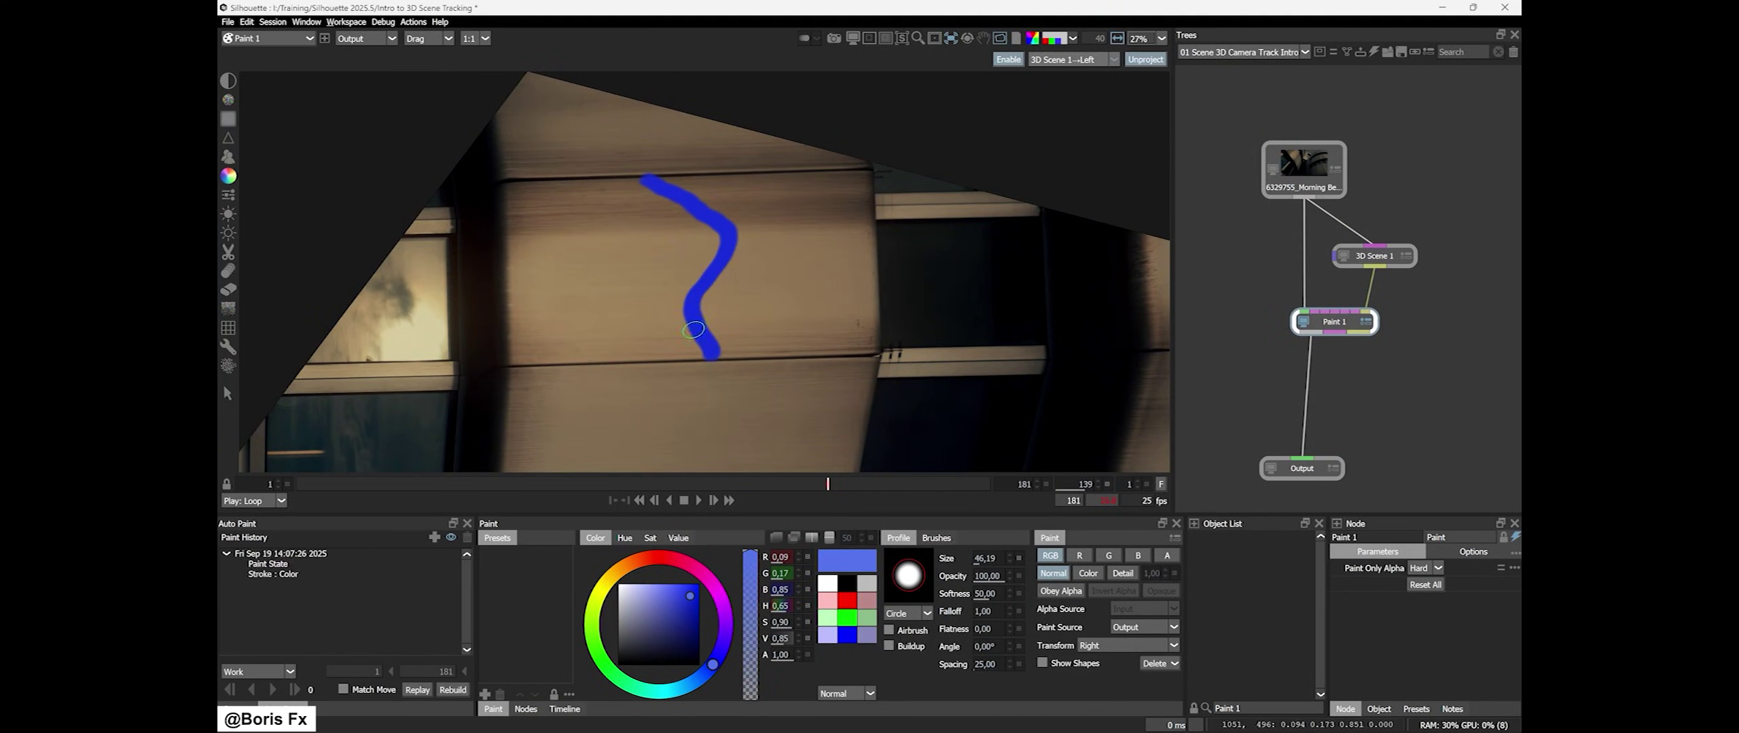
click(1121, 645)
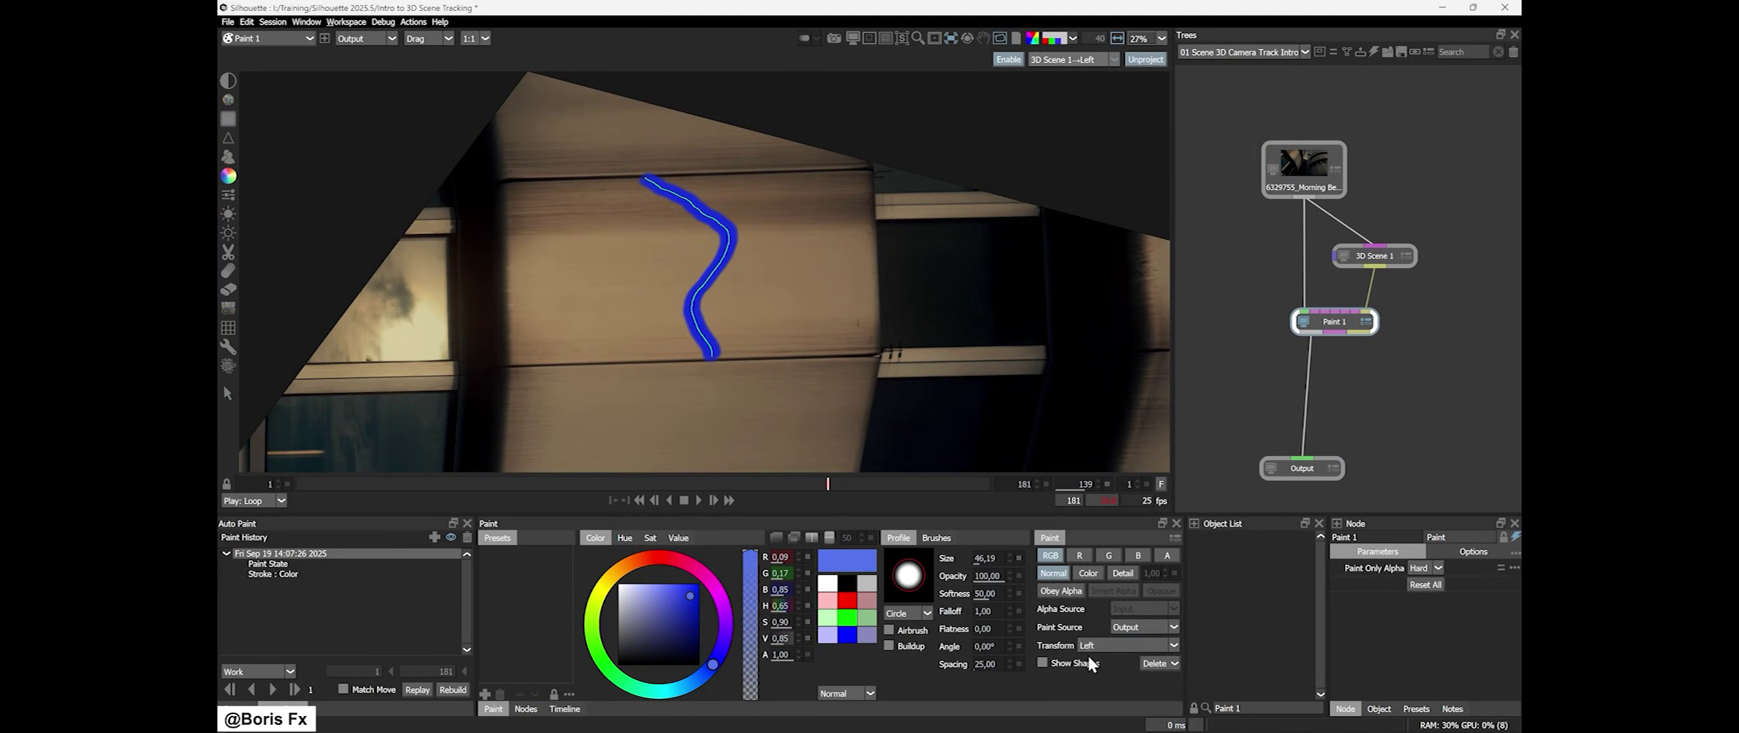
click(1107, 680)
click(273, 690)
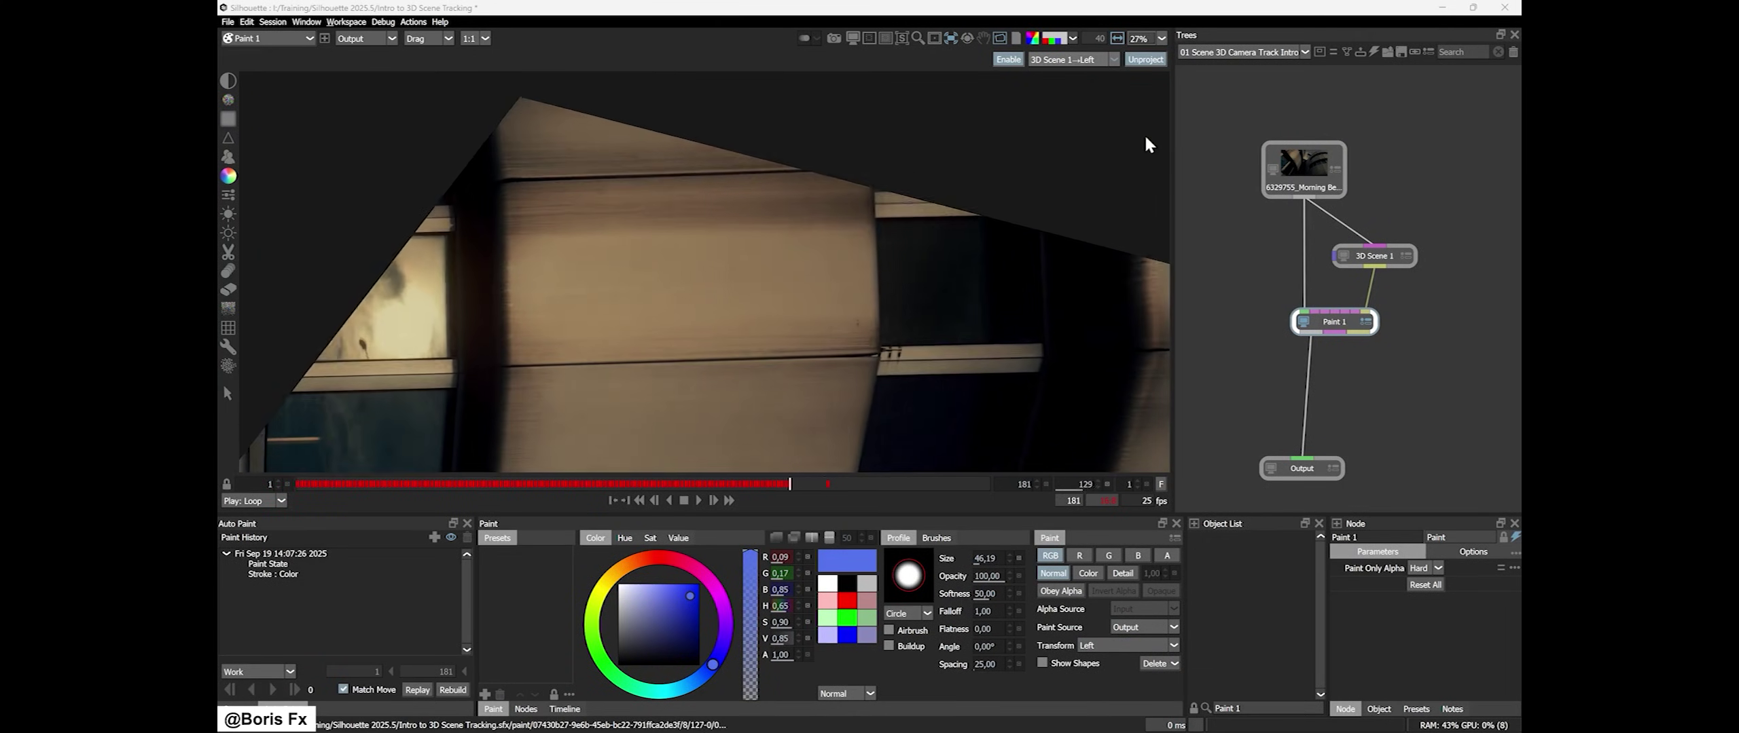
At frame 103, paint cyan strokes on the middle panel following the Mid card
click(689, 484)
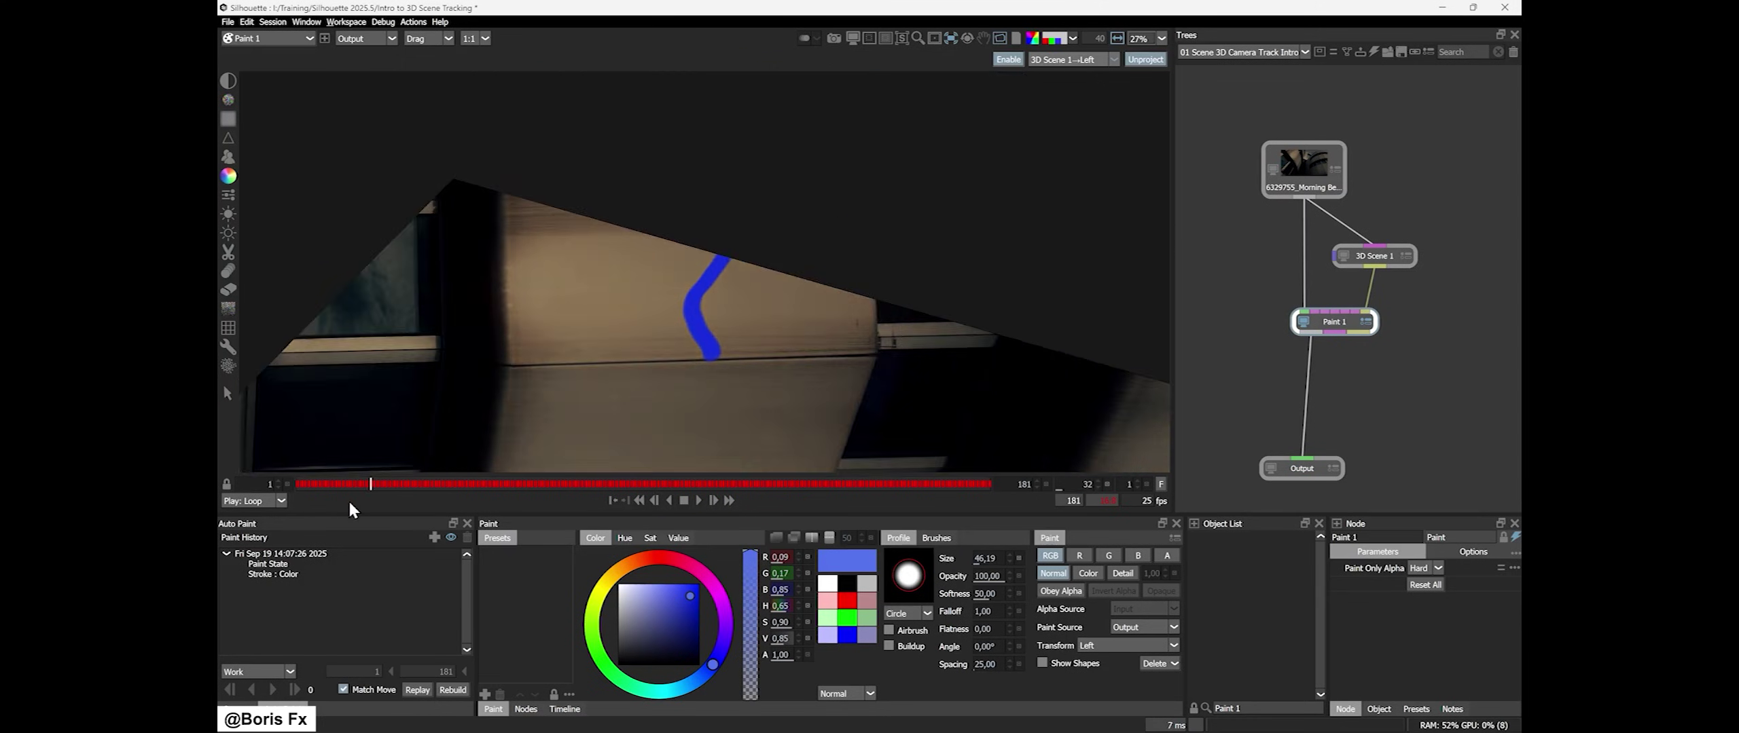
click(1087, 59)
click(1073, 76)
click(1101, 643)
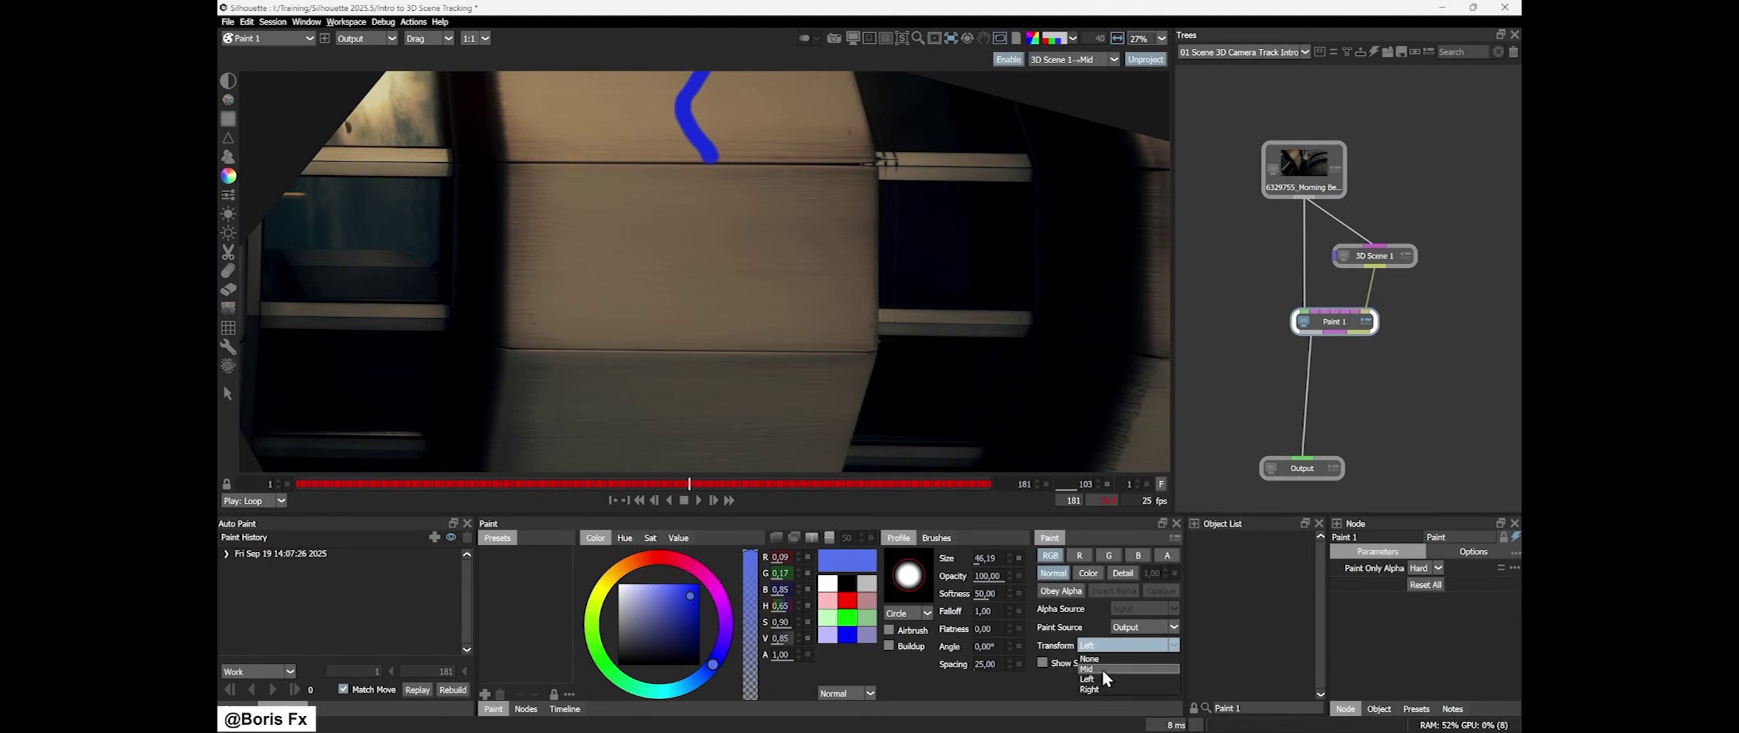
click(1091, 668)
click(676, 696)
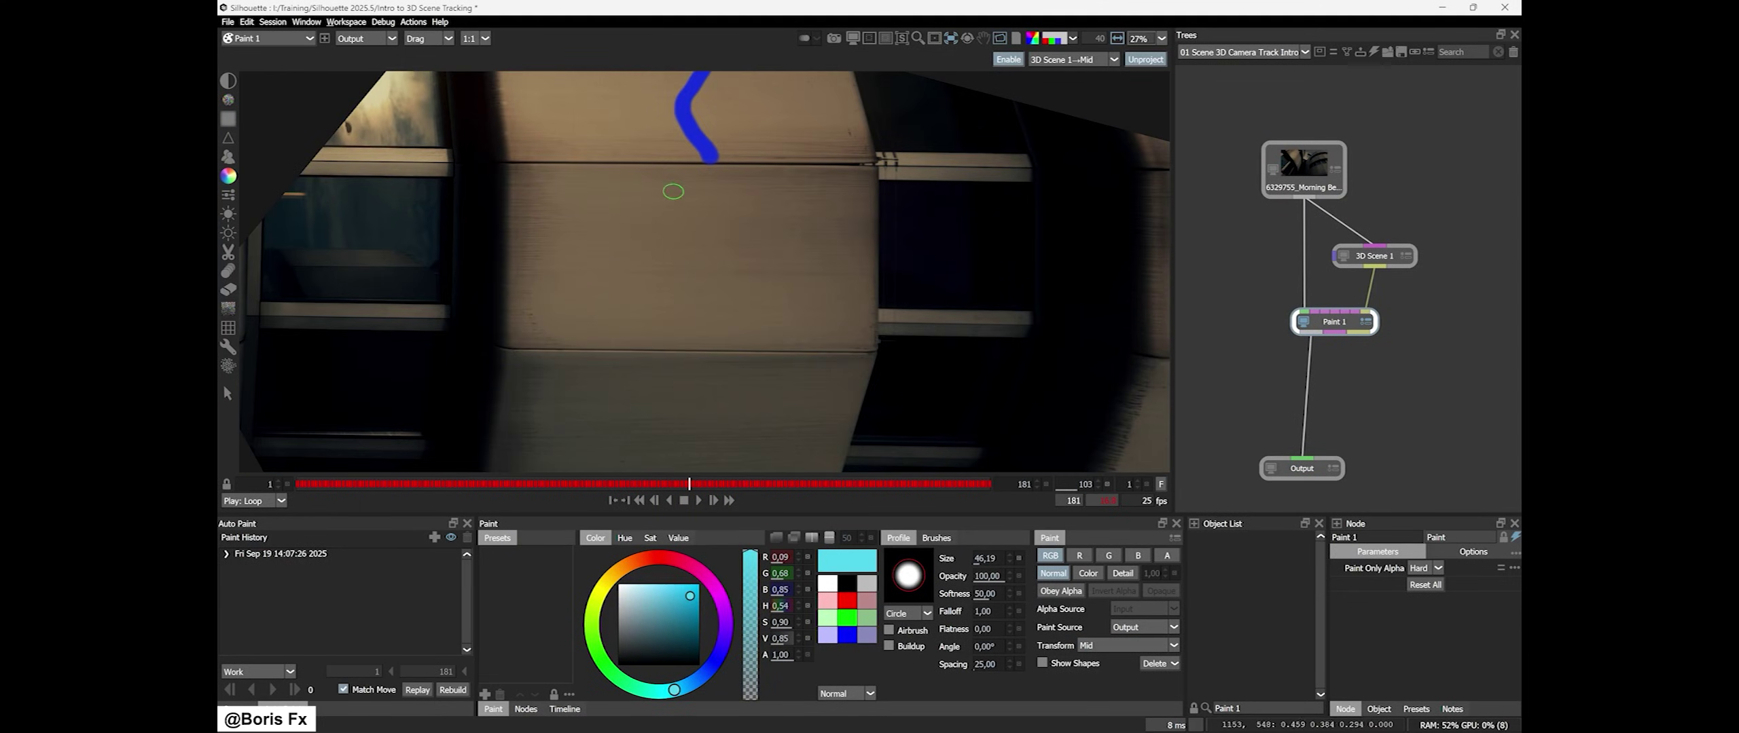
click(936, 537)
mouse_move(702, 183)
mouse_down()
mouse_move(703, 288)
mouse_move(614, 349)
mouse_up()
drag(713, 265, 815, 350)
click(272, 564)
click(273, 690)
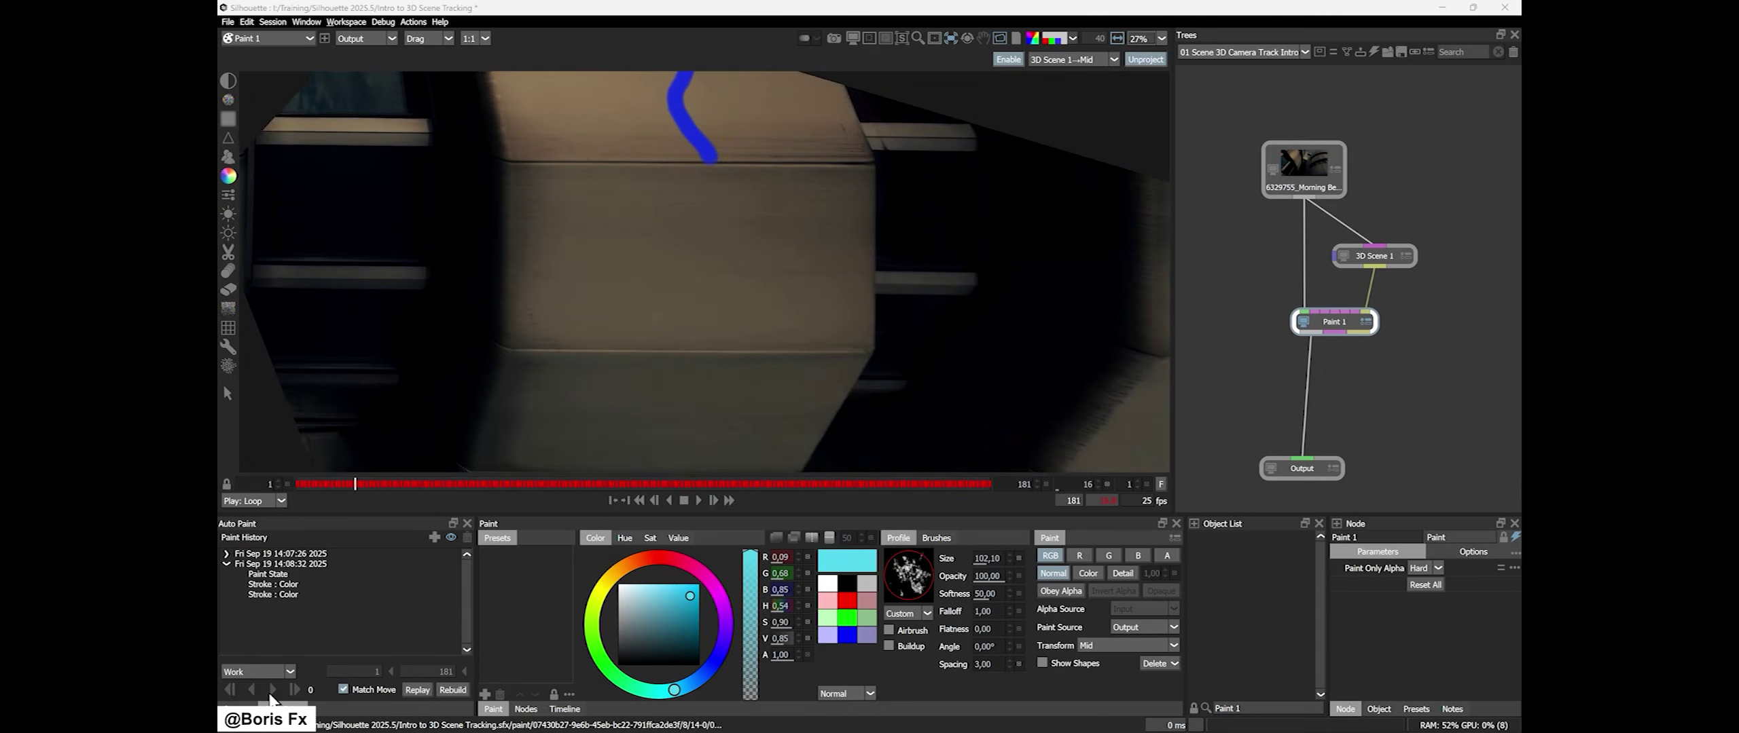
Target the Right card of 3D Scene 1 and make strokes follow it
click(1114, 59)
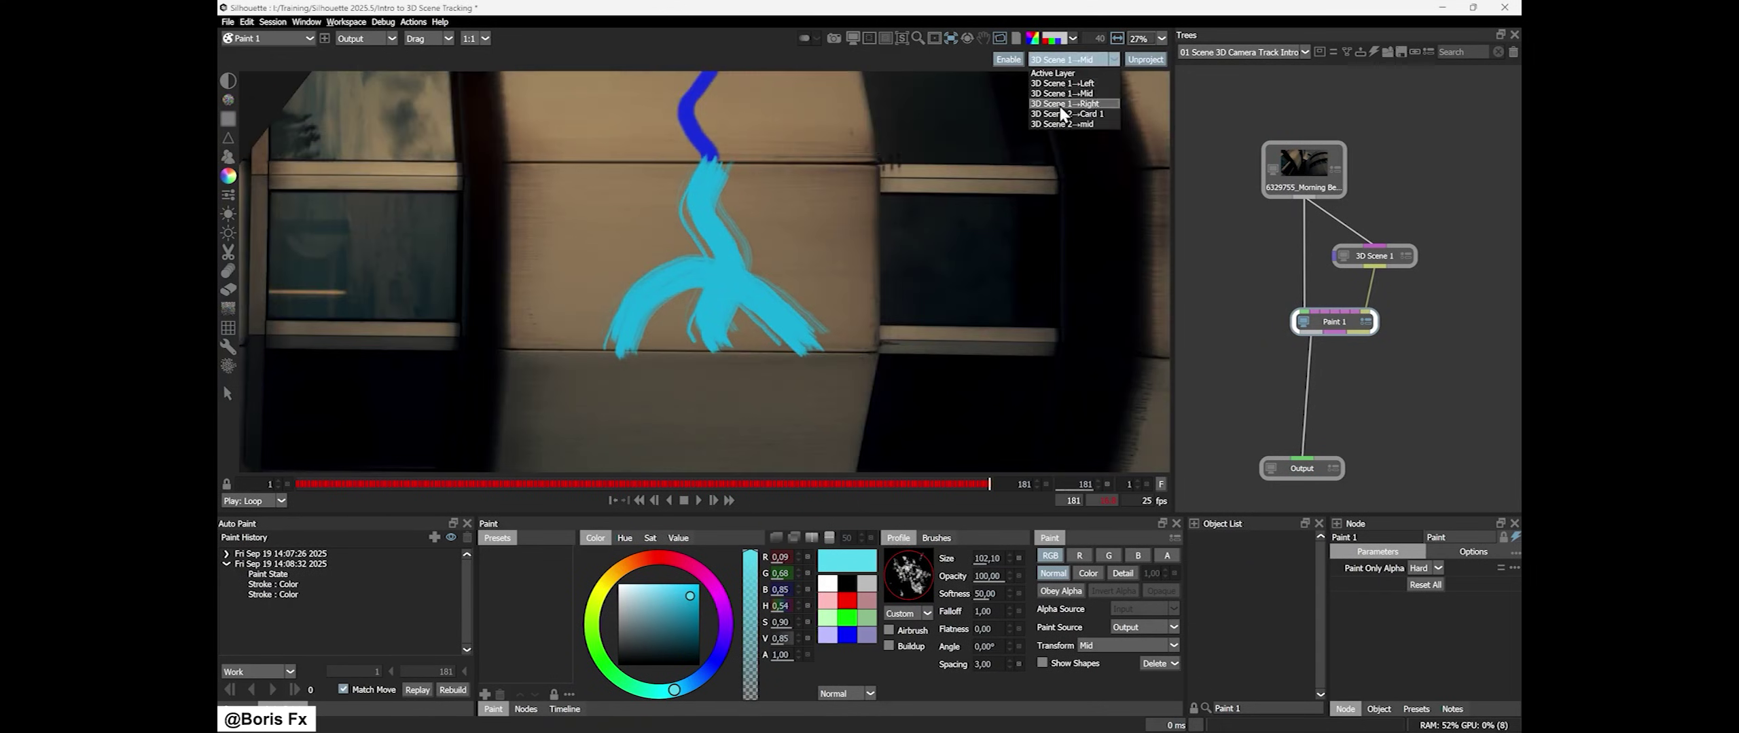
click(1066, 114)
click(1141, 645)
click(1094, 689)
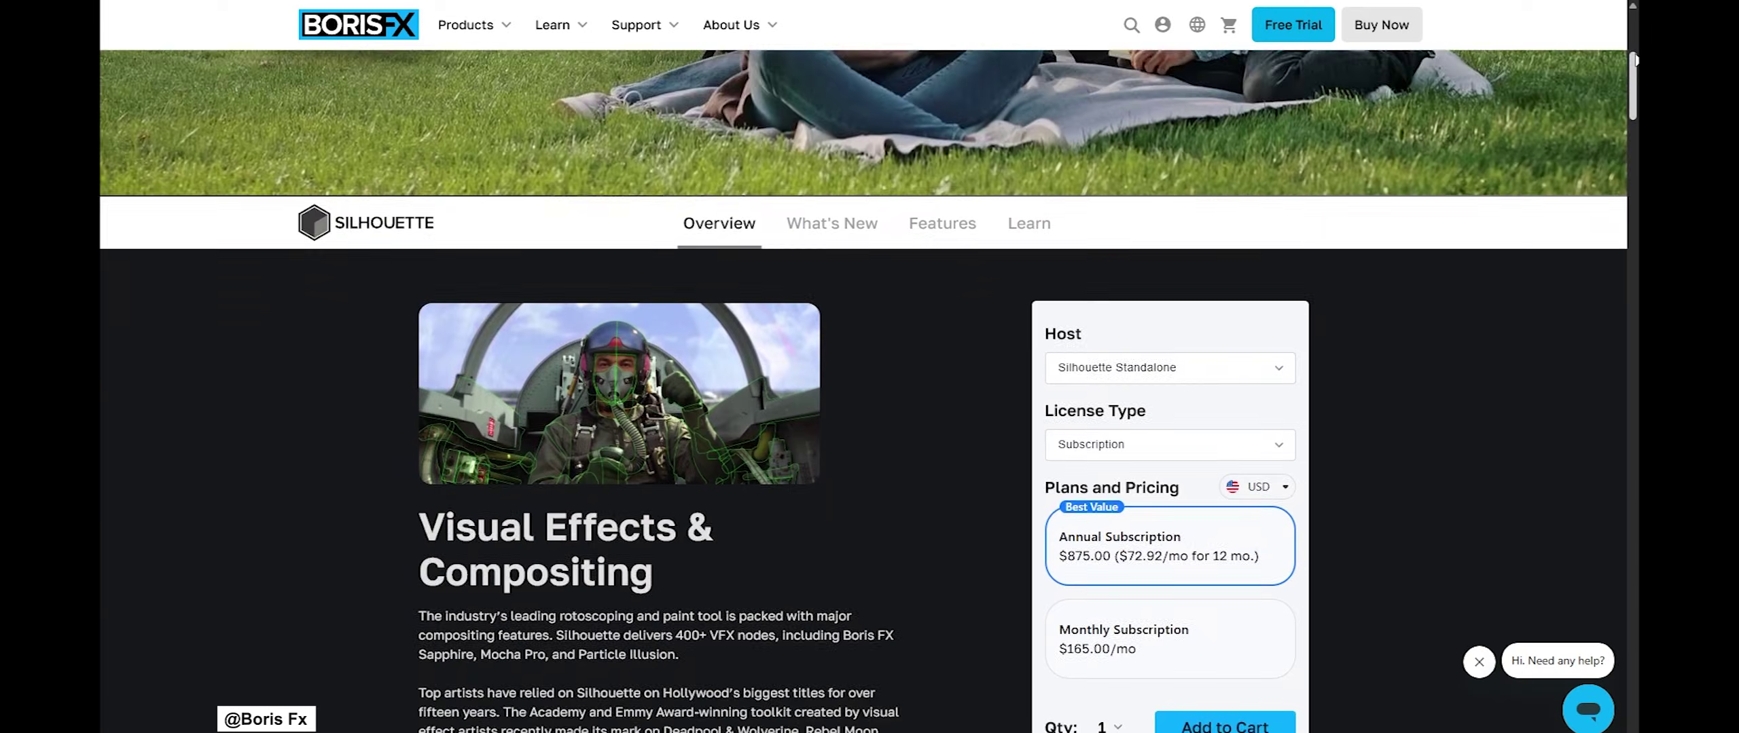
Scroll the Silhouette product page past the $875.00 annual pricing to the supported plug-in hosts
scroll(1635, 60, down, 5)
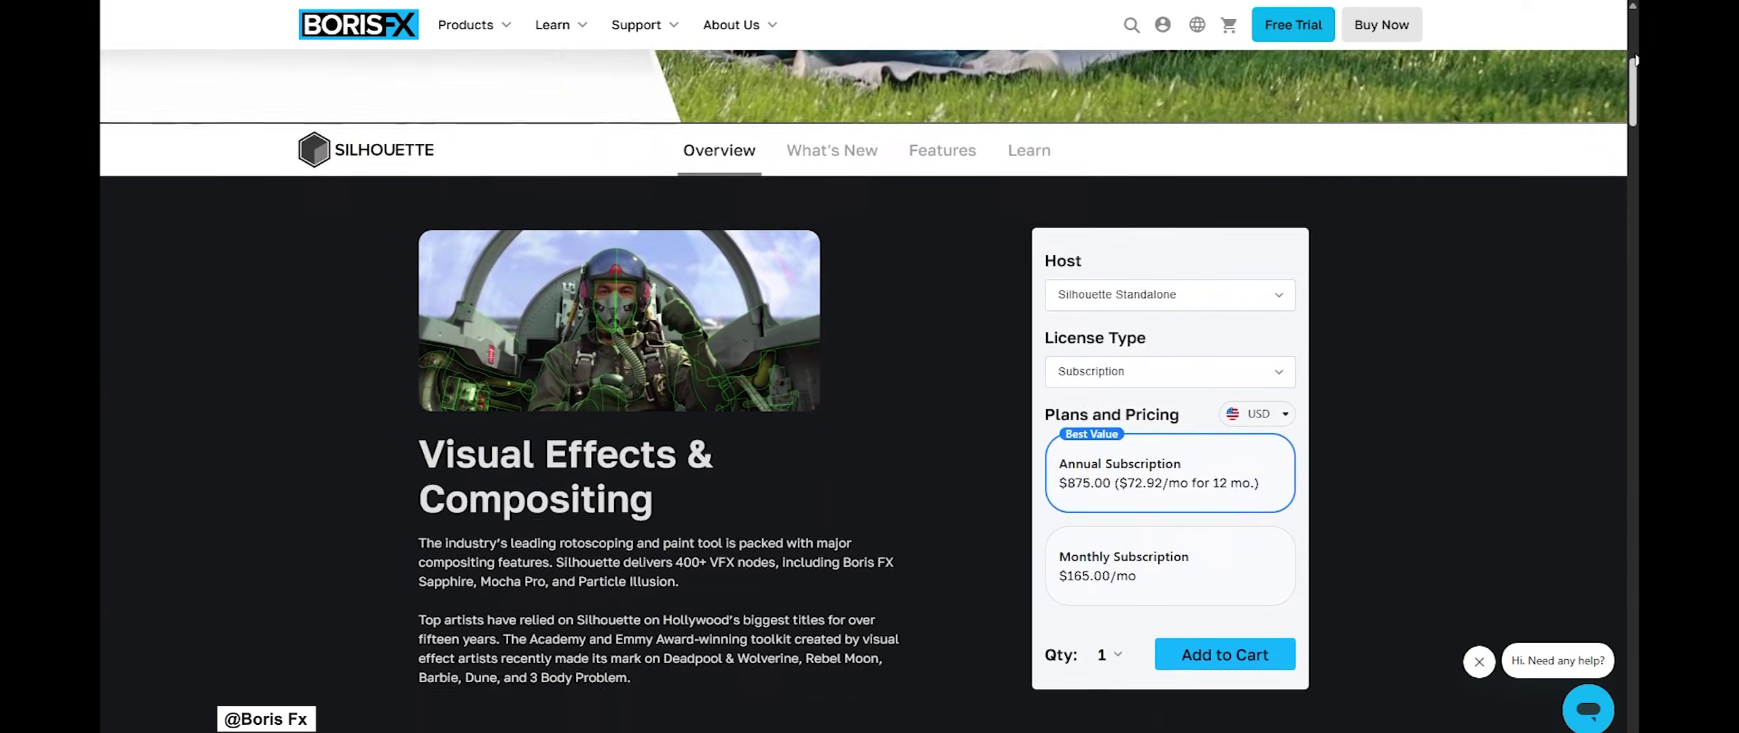
scroll(1636, 60, down, 7)
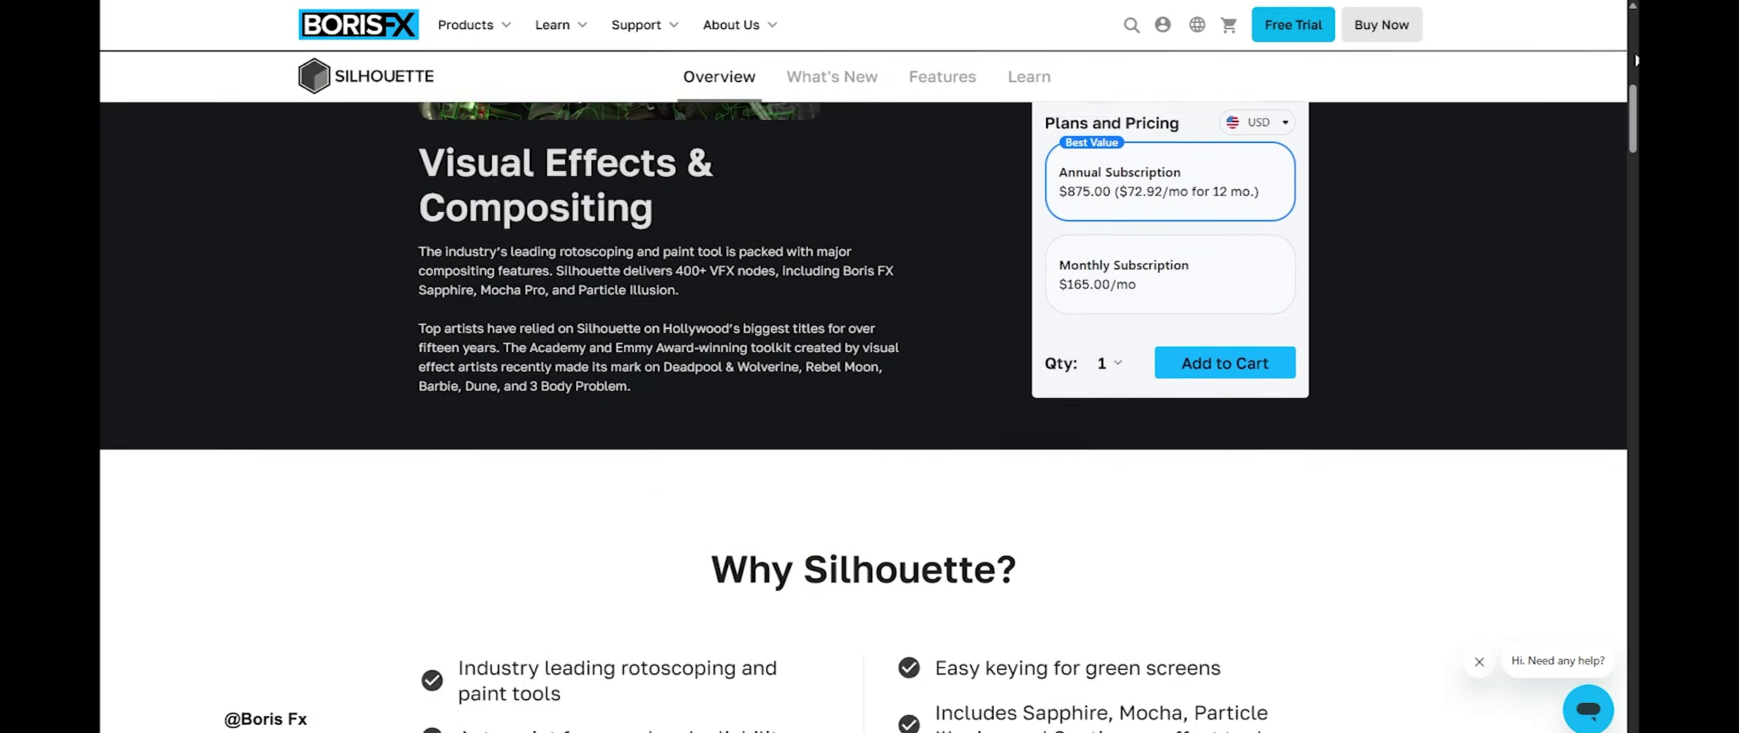